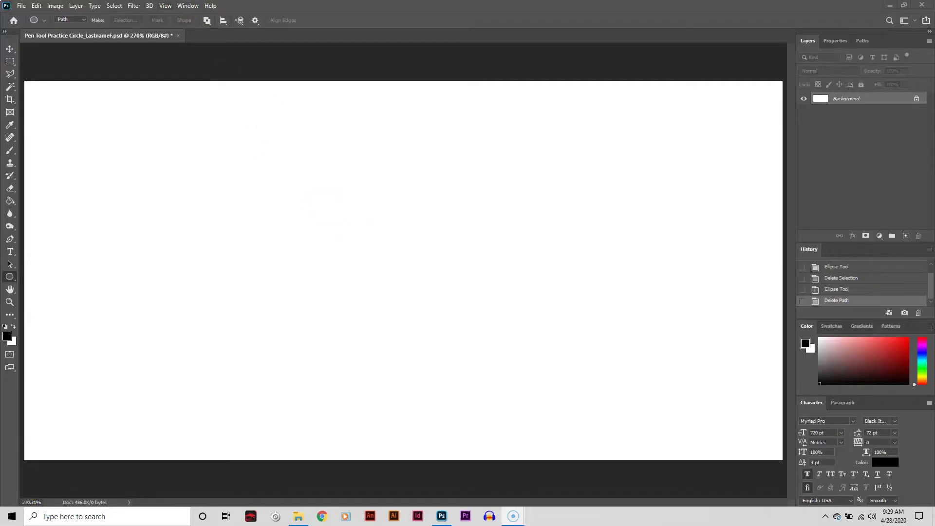
- Show the grid over the blank canvas
{"action": "left_click", "coordinate": [166, 6]}
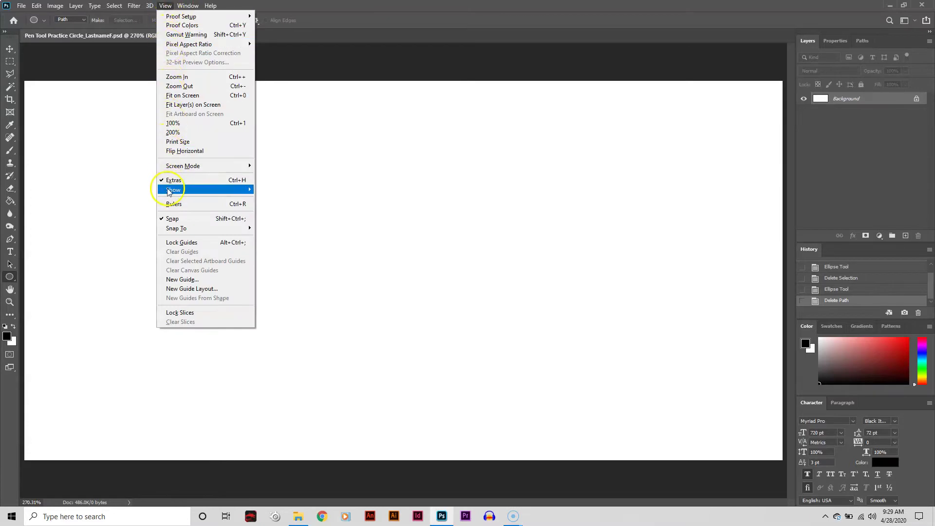
{"action": "mouse_move", "coordinate": [172, 189]}
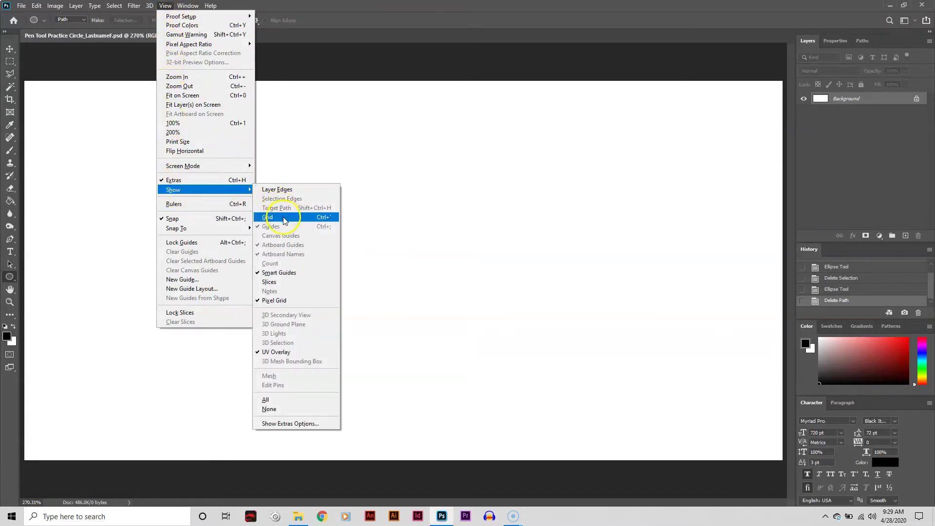
{"action": "left_click", "coordinate": [314, 219]}
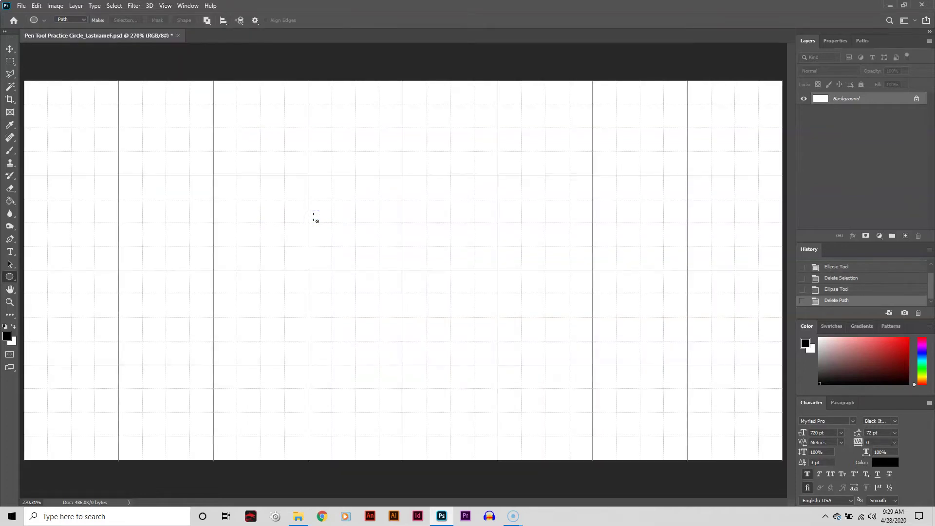
- Check that snapping is enabled and that Grid is among the snap targets
{"action": "left_click", "coordinate": [164, 6]}
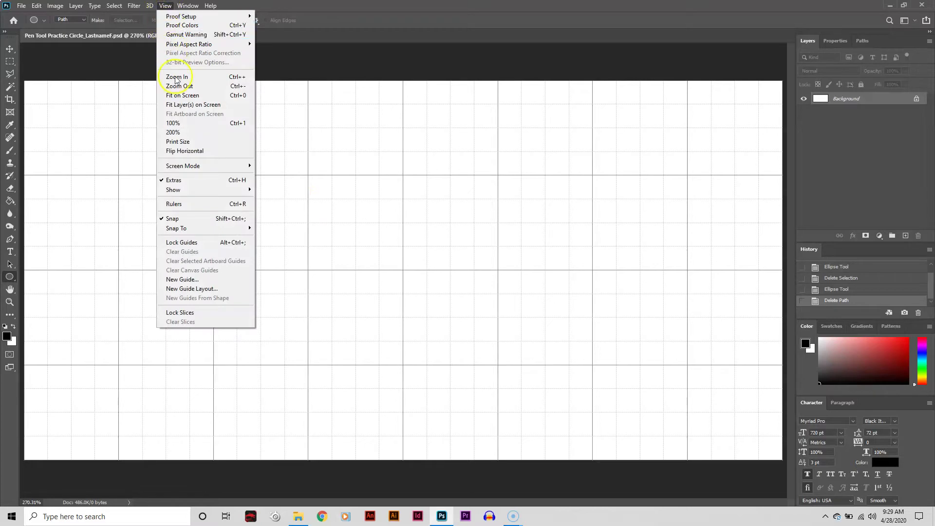
{"action": "left_click", "coordinate": [195, 221]}
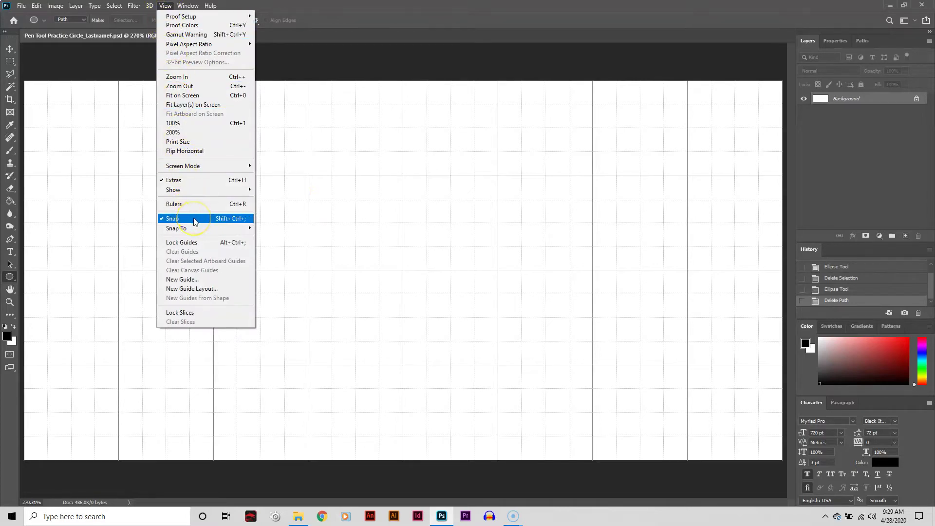
{"action": "mouse_move", "coordinate": [199, 229]}
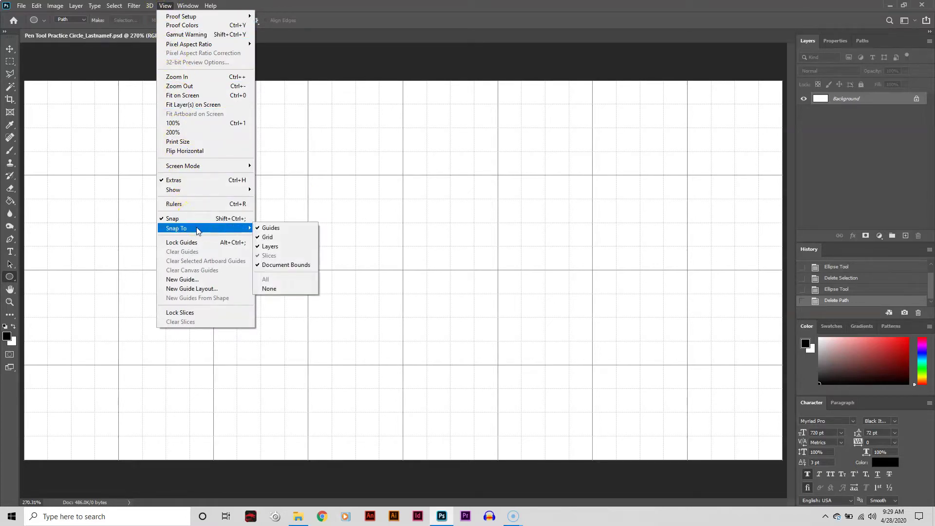
{"action": "left_click", "coordinate": [283, 233]}
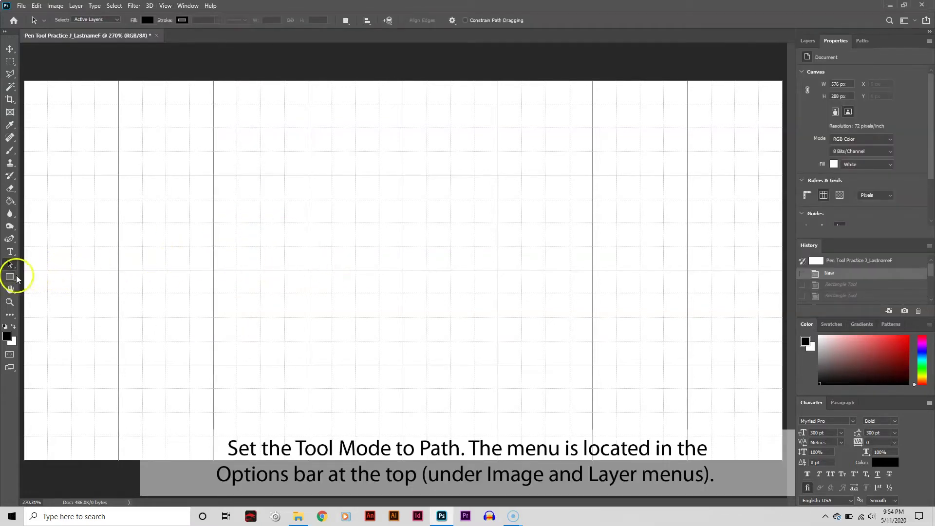
- With the Rectangle tool in Path mode, draw a horizontal top bar about 10 by 2 grid squares and a central vertical stem about 36 by 180 px
{"action": "left_click", "coordinate": [12, 277]}
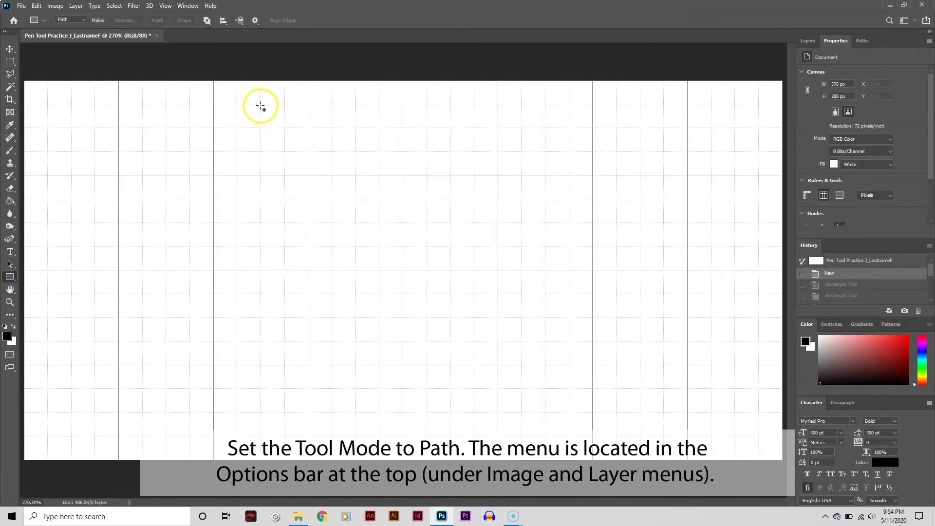
{"action": "left_click_drag", "start_coordinate": [261, 105], "coordinate": [497, 155]}
{"action": "left_click_drag", "start_coordinate": [356, 105], "coordinate": [403, 340]}
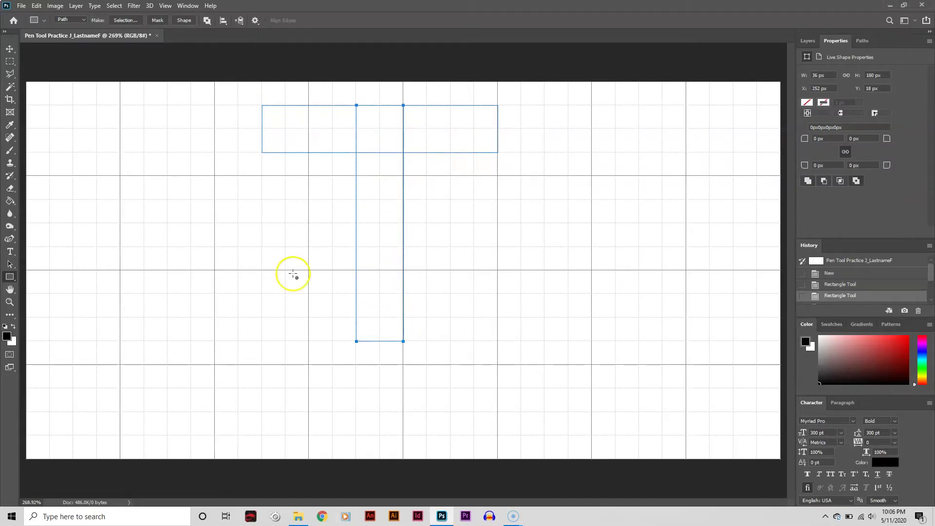
- Draw a circle path about 144 px across and move it so its right anchor meets the stem's lower-right corner
{"action": "left_click_drag", "start_coordinate": [9, 276], "coordinate": [34, 296]}
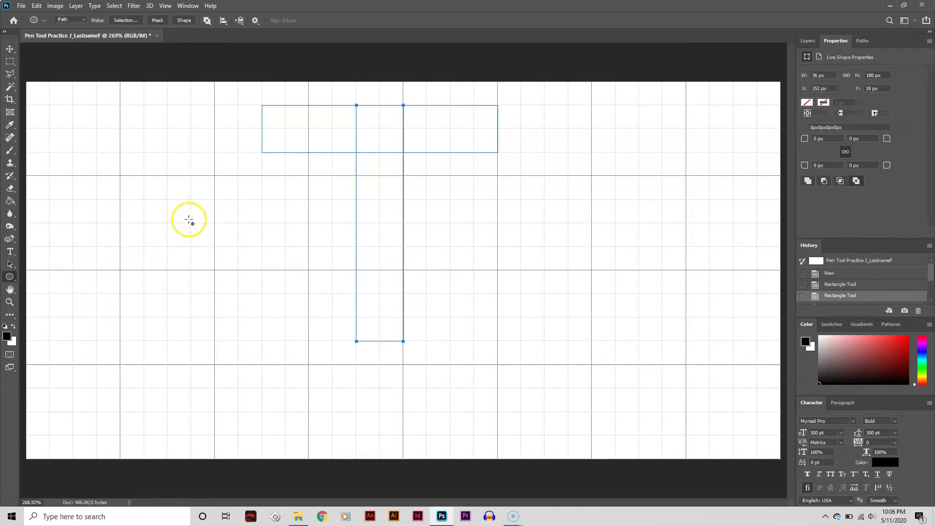
{"action": "left_click_drag", "start_coordinate": [190, 221], "coordinate": [381, 410]}
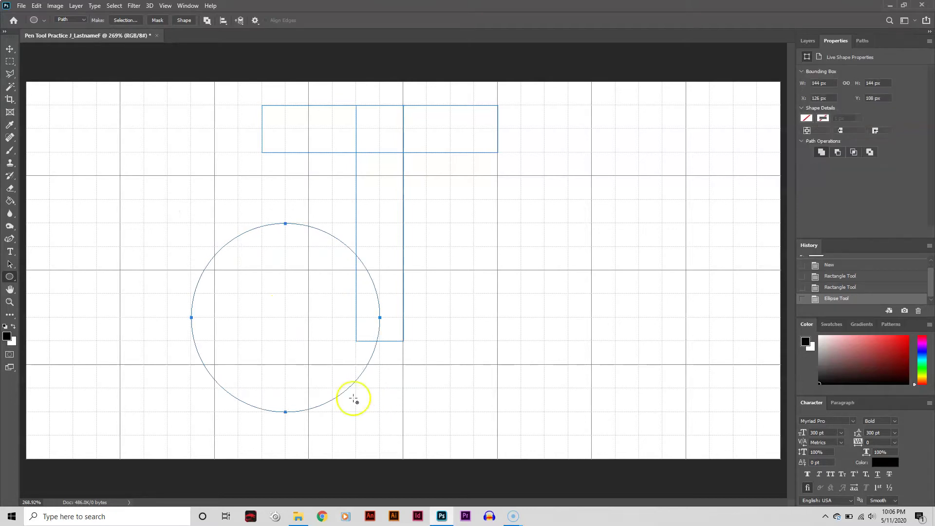
{"action": "left_click", "coordinate": [10, 264]}
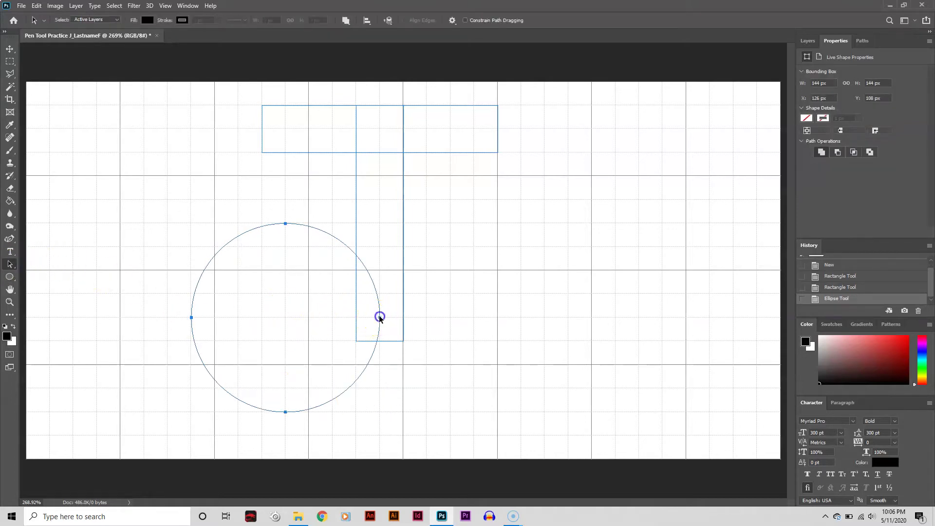
{"action": "left_click_drag", "start_coordinate": [380, 317], "coordinate": [403, 341]}
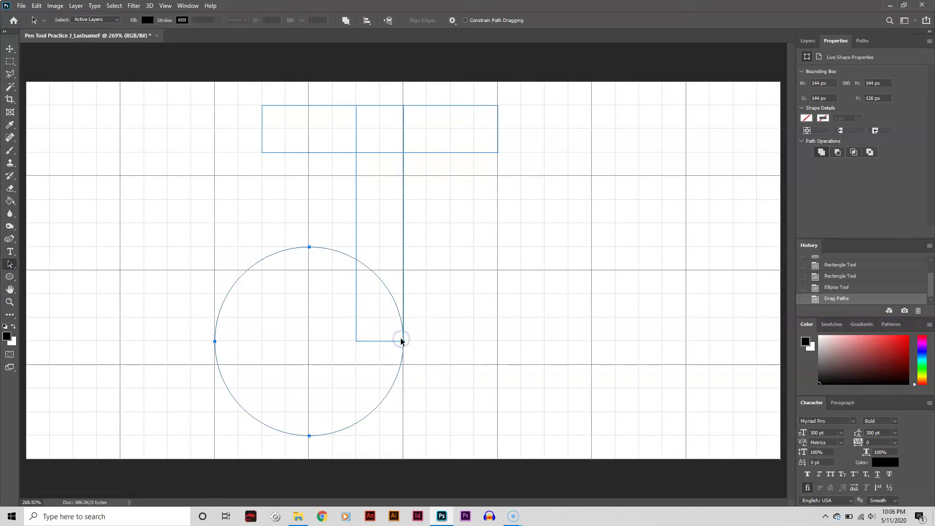
- Scale the circle path slightly to about 144.37 px across, adjusting its left edge to the grid line
{"action": "left_click", "coordinate": [35, 5]}
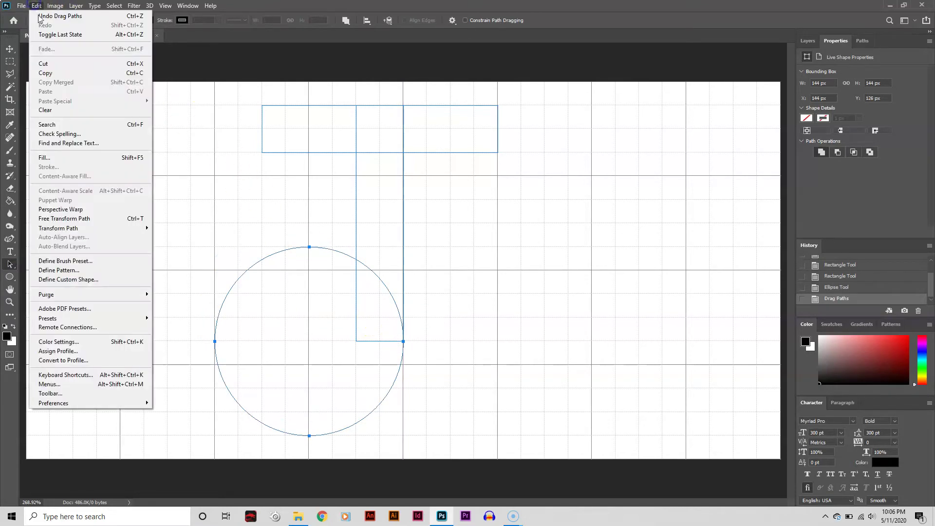
{"action": "mouse_move", "coordinate": [66, 229]}
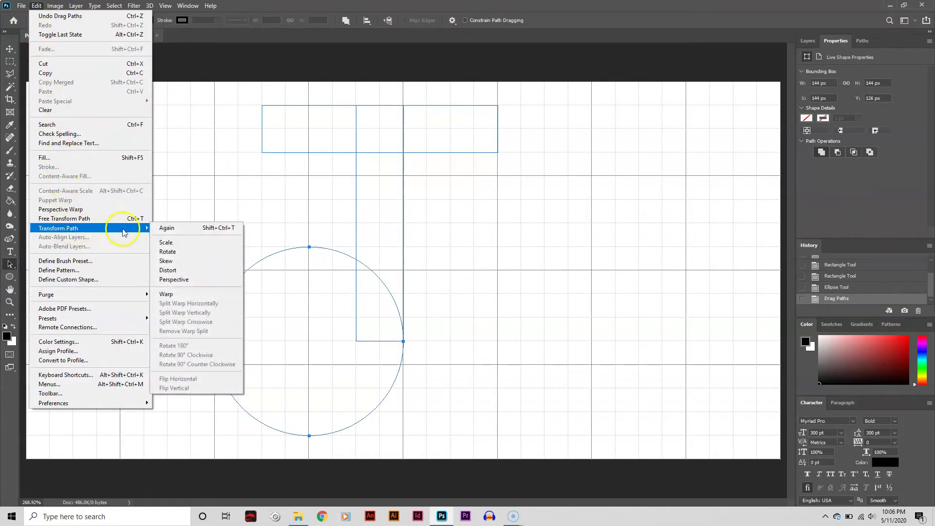
{"action": "left_click", "coordinate": [175, 238]}
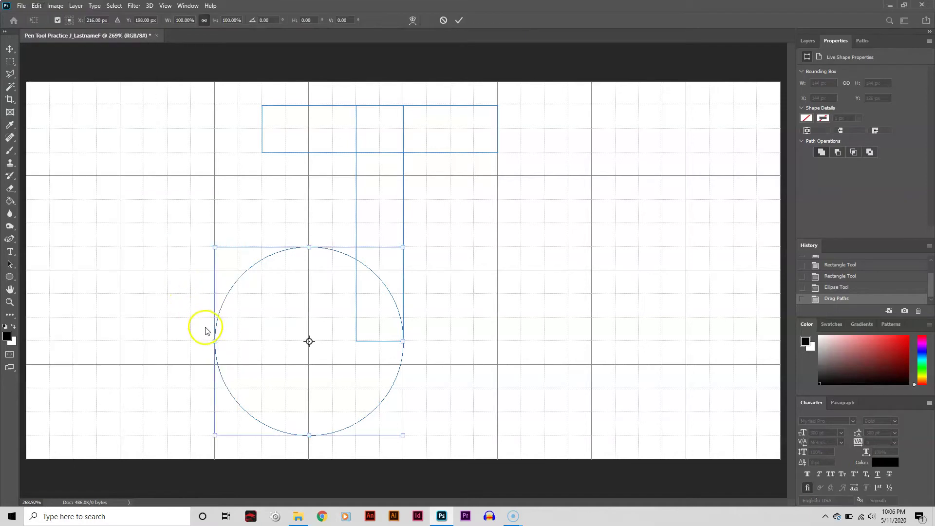
{"action": "mouse_move", "coordinate": [215, 341]}
{"action": "left_mouse_down"}
{"action": "mouse_move", "coordinate": [163, 343]}
{"action": "mouse_move", "coordinate": [213, 343]}
{"action": "left_mouse_up"}
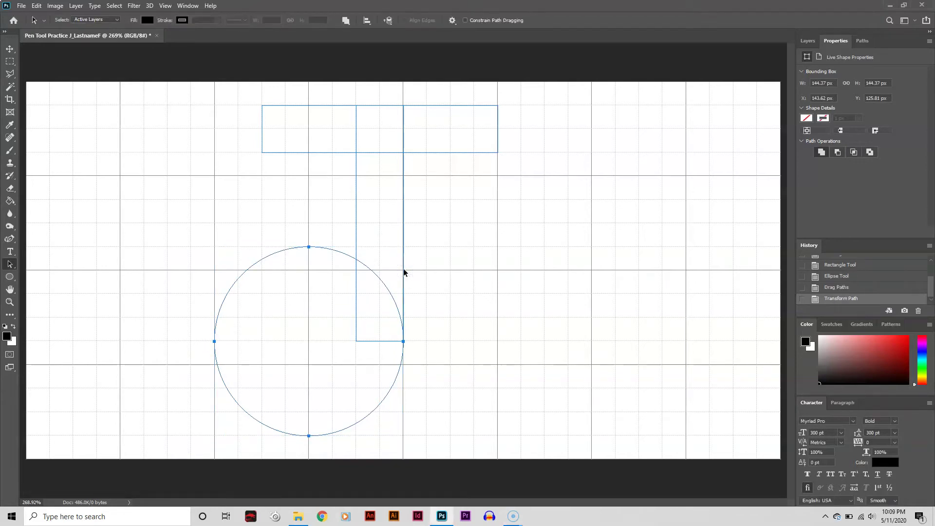
- Draw a second circle path about 108 px across and move its right anchor onto the stem's lower-left corner
{"action": "left_click", "coordinate": [10, 276]}
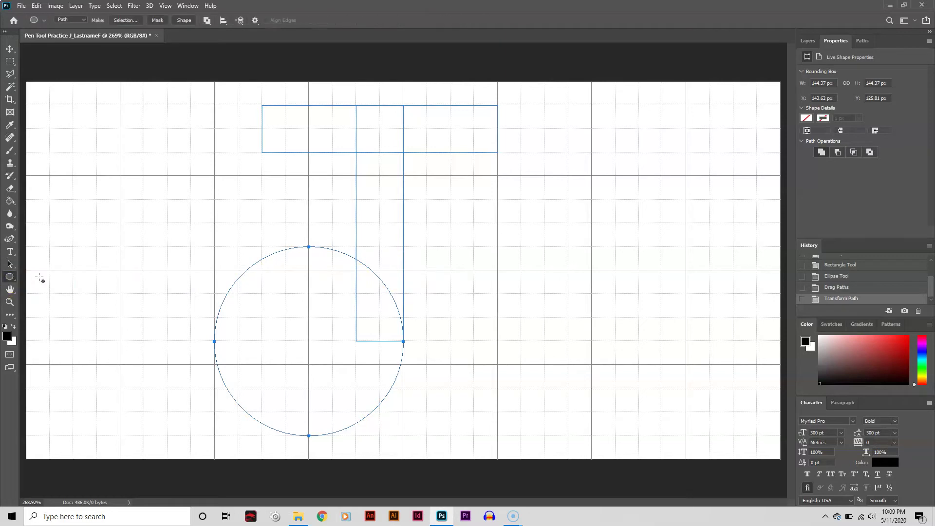
{"action": "left_click_drag", "start_coordinate": [215, 249], "coordinate": [359, 397]}
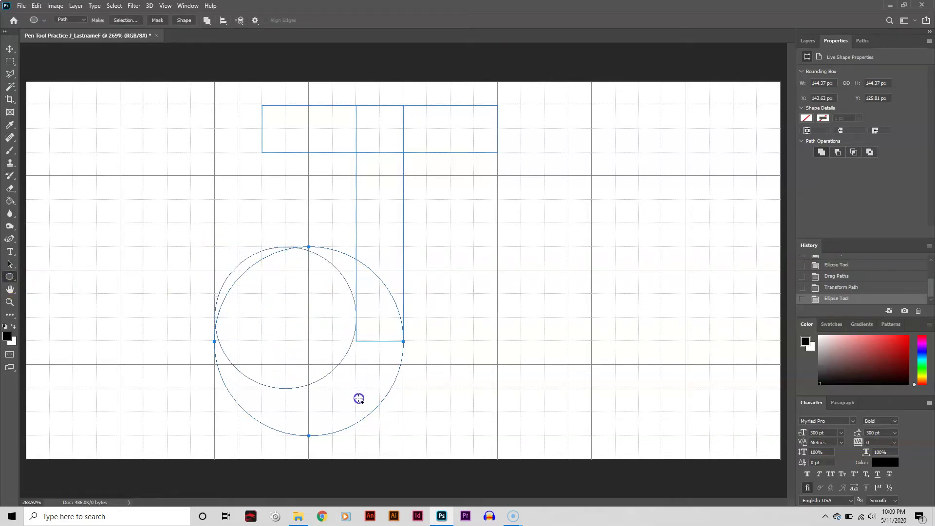
{"action": "left_click", "coordinate": [9, 264]}
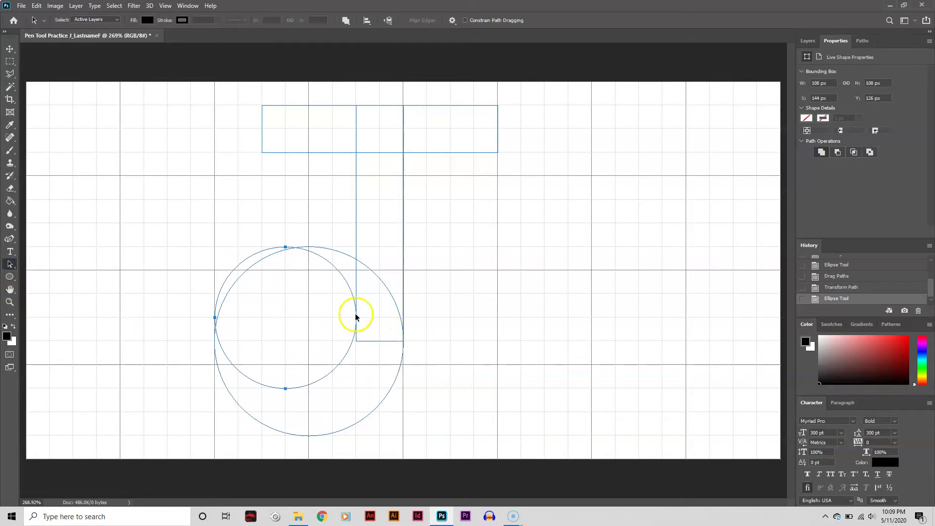
{"action": "left_click_drag", "start_coordinate": [354, 319], "coordinate": [358, 341]}
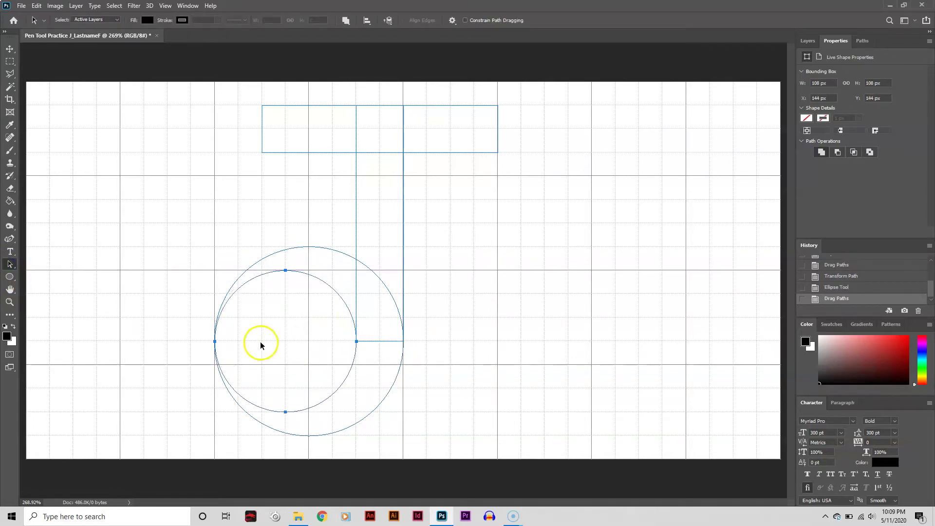
- Scale the smaller circle path to 72 px across from its left side, centring it inside the larger circle
{"action": "key", "text": "ctrl+t"}
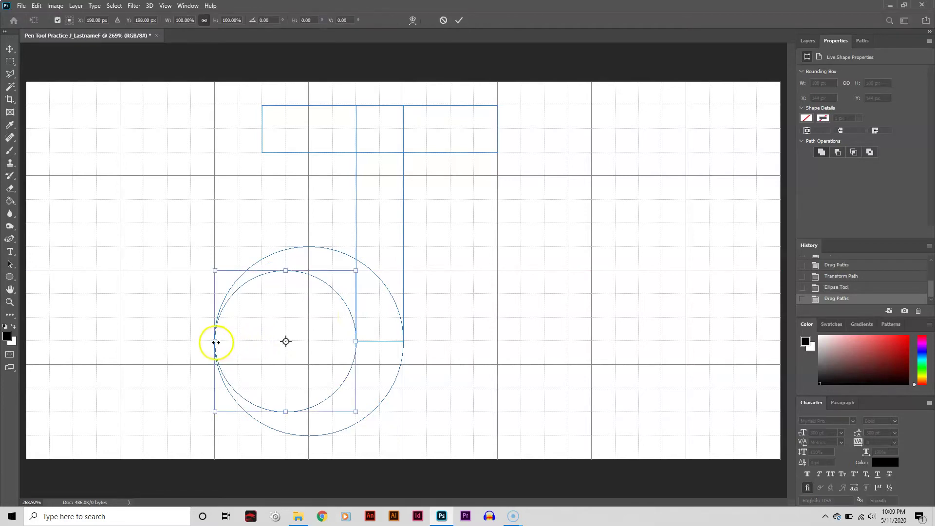
{"action": "left_click_drag", "start_coordinate": [215, 341], "coordinate": [264, 343]}
{"action": "key", "text": "Return"}
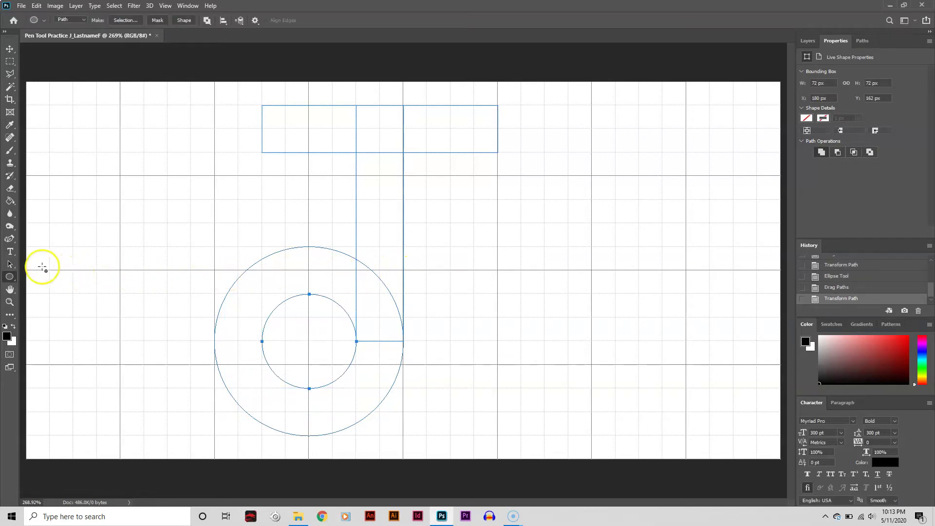
- Select the top anchor points of both circles with the Direct Selection tool and delete them, leaving two lower half circles
{"action": "left_click_drag", "start_coordinate": [15, 267], "coordinate": [49, 275]}
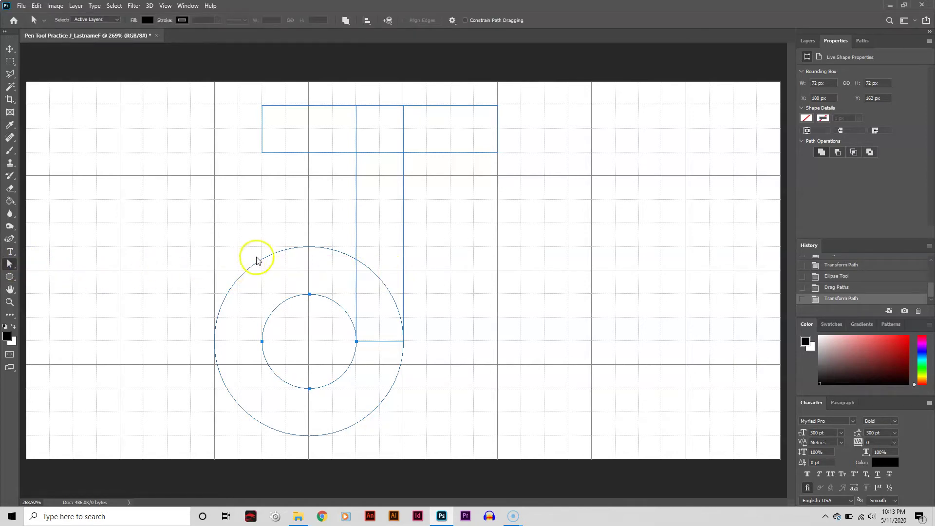
{"action": "left_click_drag", "start_coordinate": [289, 231], "coordinate": [321, 323]}
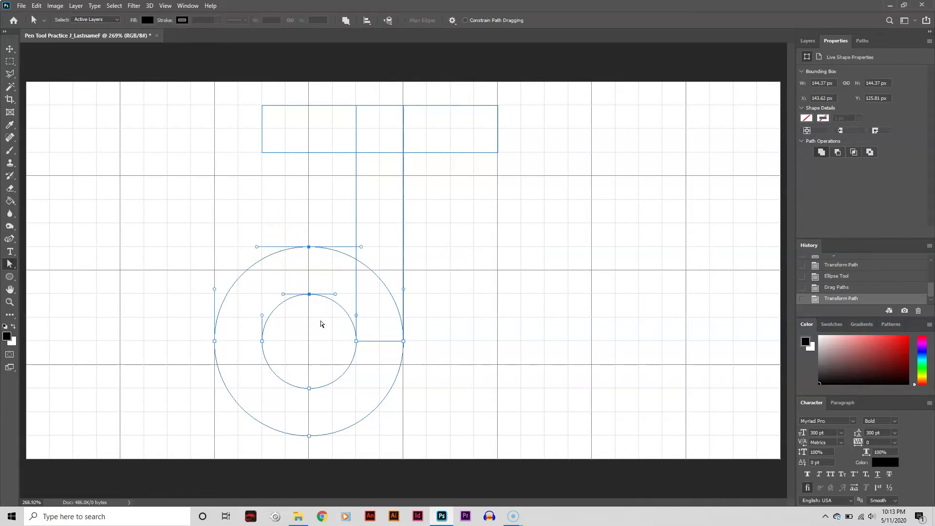
{"action": "mouse_move", "coordinate": [323, 259]}
{"action": "left_mouse_down"}
{"action": "mouse_move", "coordinate": [313, 269]}
{"action": "mouse_move", "coordinate": [313, 261]}
{"action": "mouse_move", "coordinate": [314, 279]}
{"action": "mouse_move", "coordinate": [309, 271]}
{"action": "mouse_move", "coordinate": [236, 317]}
{"action": "mouse_move", "coordinate": [231, 340]}
{"action": "mouse_move", "coordinate": [240, 343]}
{"action": "mouse_move", "coordinate": [250, 335]}
{"action": "mouse_move", "coordinate": [232, 235]}
{"action": "left_mouse_up"}
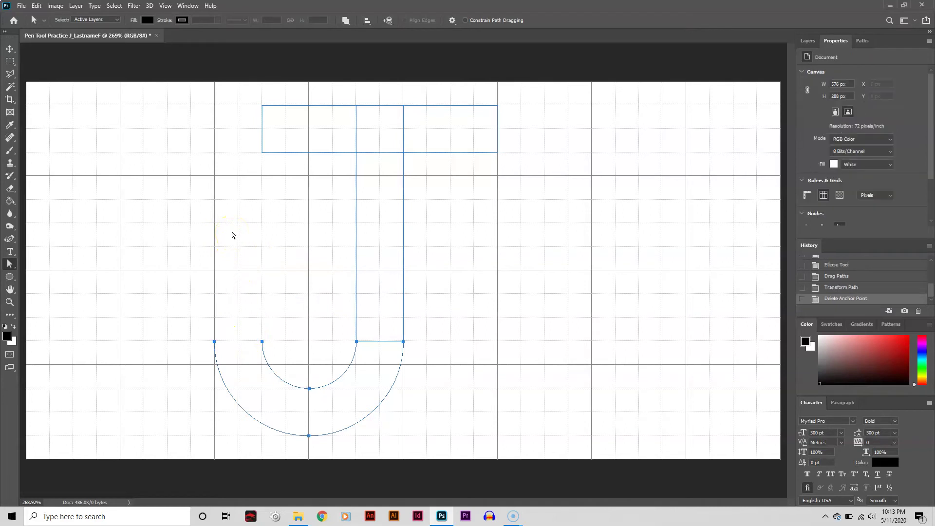
{"action": "left_click", "coordinate": [401, 271]}
{"action": "left_click", "coordinate": [111, 262]}
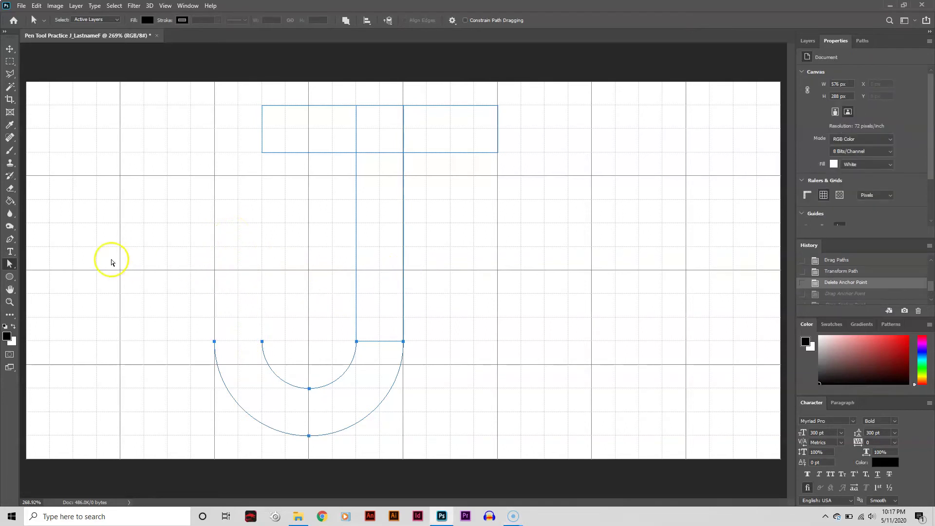
- Join the left endpoints of the outer and inner half circles with a straight Pen tool segment
{"action": "left_click", "coordinate": [10, 238]}
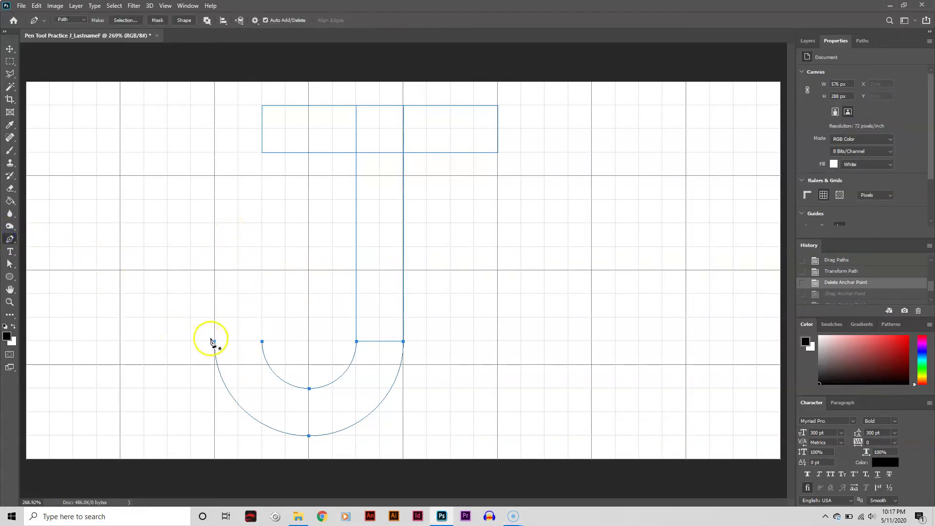
{"action": "left_click", "coordinate": [214, 341]}
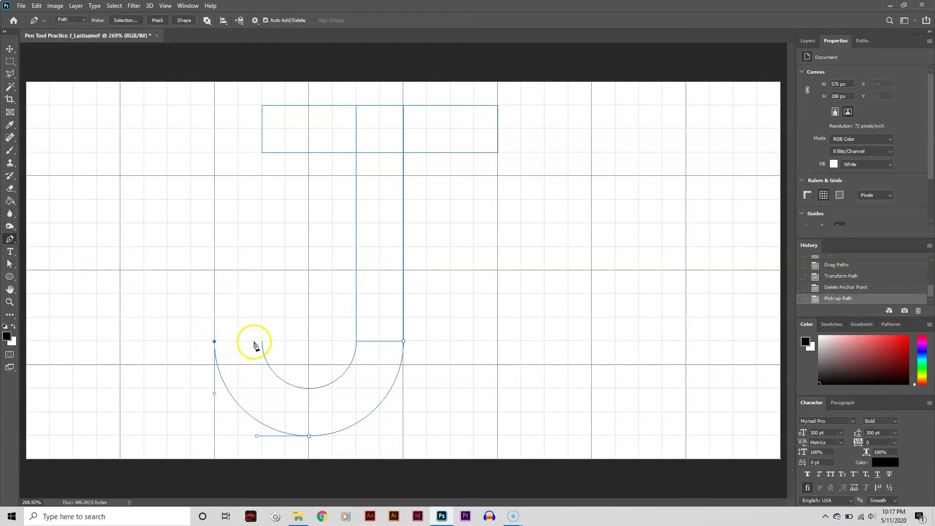
{"action": "left_click", "coordinate": [262, 342]}
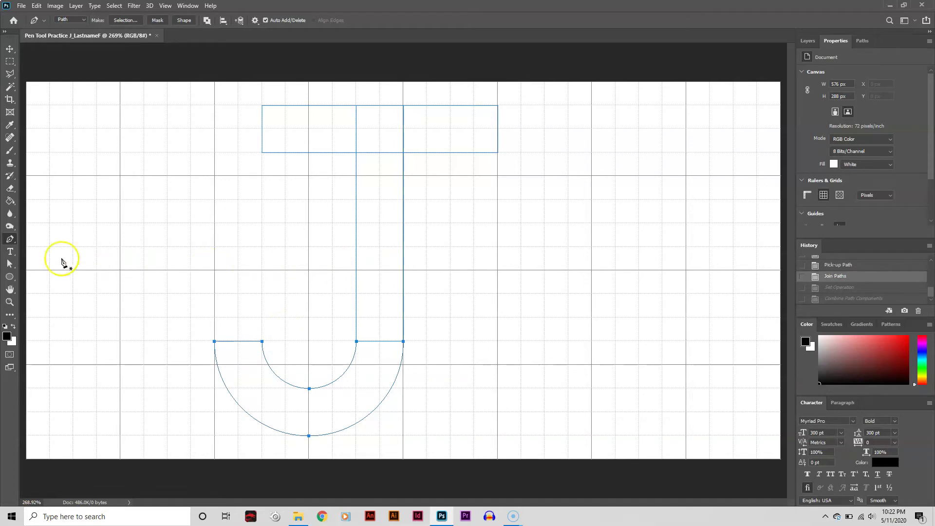
- Select all the J's path components with the Path Selection tool, set them to Combine Shapes and merge them into one outline
{"action": "left_click", "coordinate": [10, 264]}
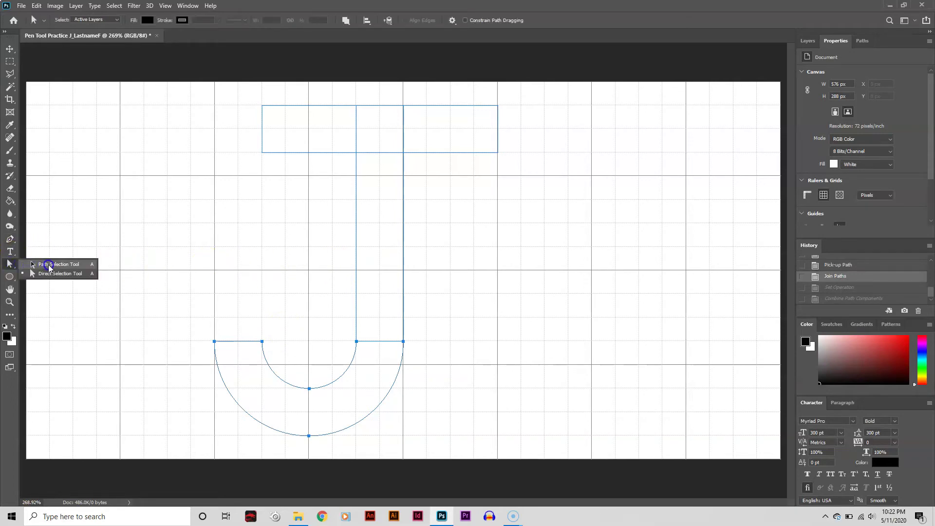
{"action": "left_click", "coordinate": [48, 265]}
{"action": "left_click_drag", "start_coordinate": [190, 98], "coordinate": [557, 438]}
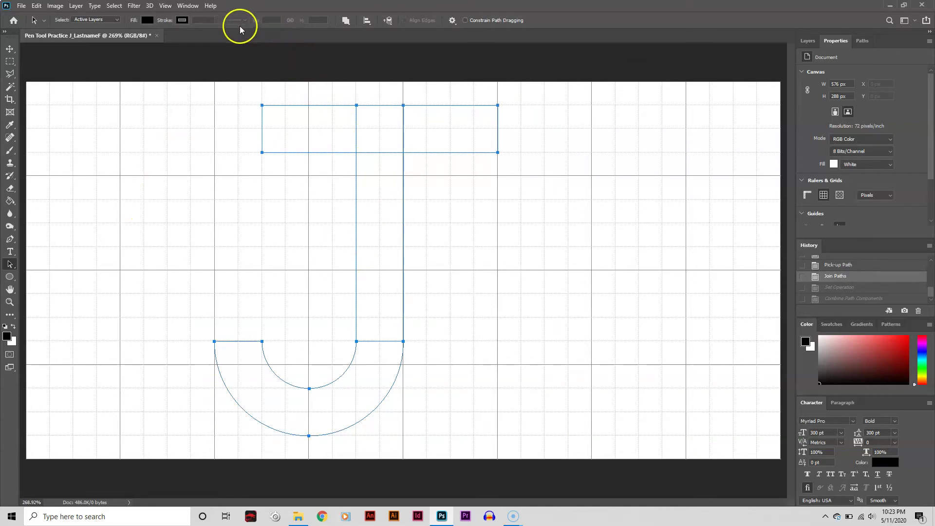
{"action": "left_click", "coordinate": [188, 6]}
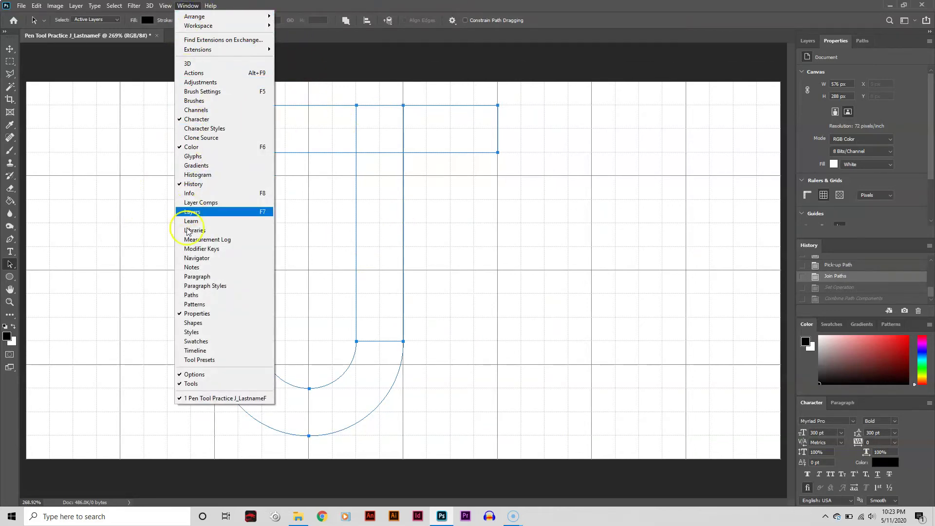
{"action": "left_click", "coordinate": [276, 336]}
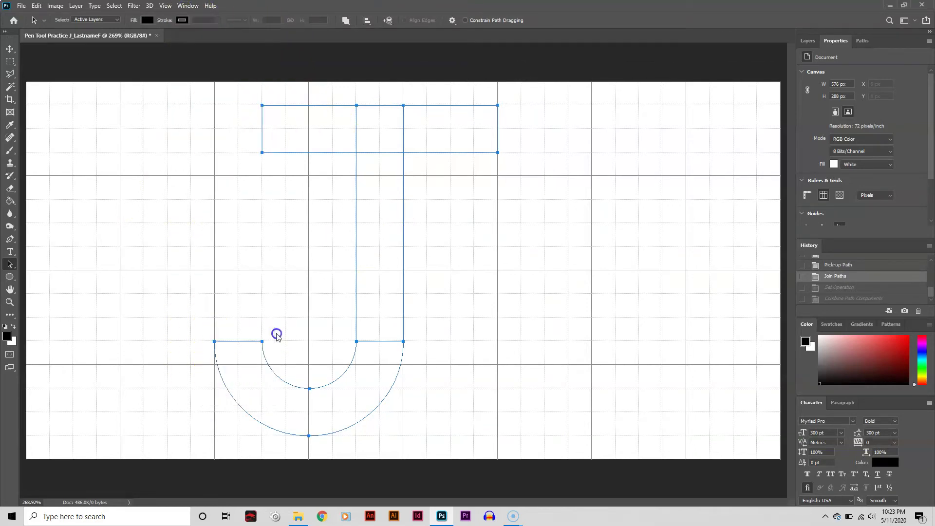
{"action": "left_click", "coordinate": [346, 20]}
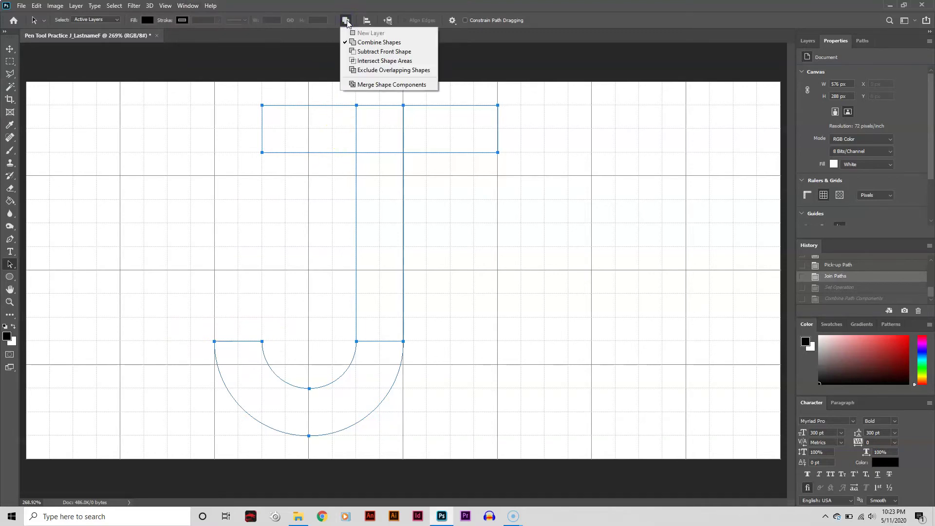
{"action": "left_click_drag", "start_coordinate": [347, 23], "coordinate": [363, 43]}
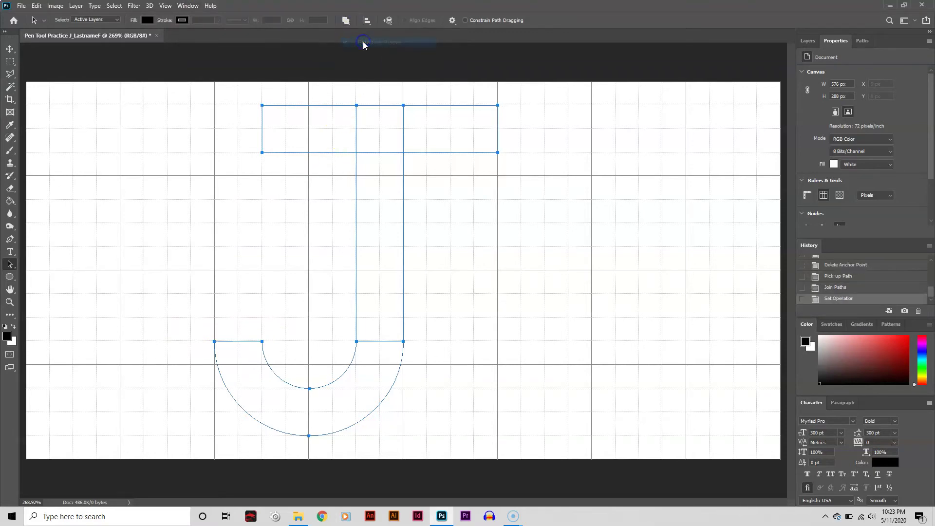
{"action": "left_click", "coordinate": [345, 22]}
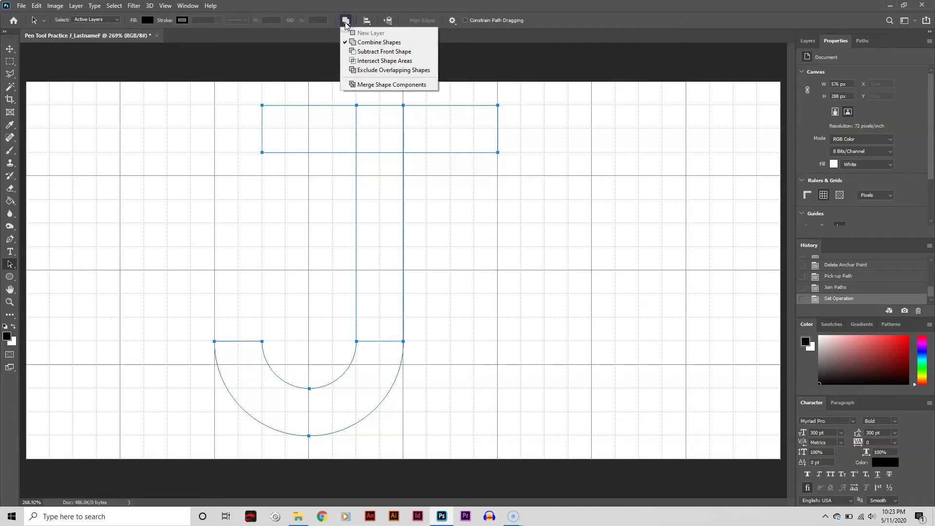
{"action": "left_click_drag", "start_coordinate": [347, 29], "coordinate": [363, 88]}
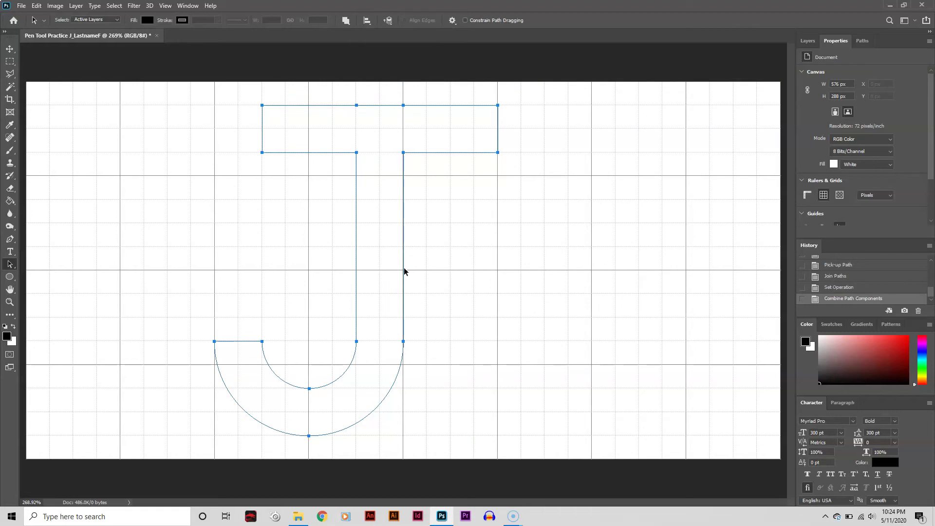
- Delete the two redundant anchor points along the top edge of the J's crossbar with the Pen tool
{"action": "left_click", "coordinate": [382, 203]}
{"action": "left_click", "coordinate": [359, 125]}
{"action": "left_click", "coordinate": [9, 242]}
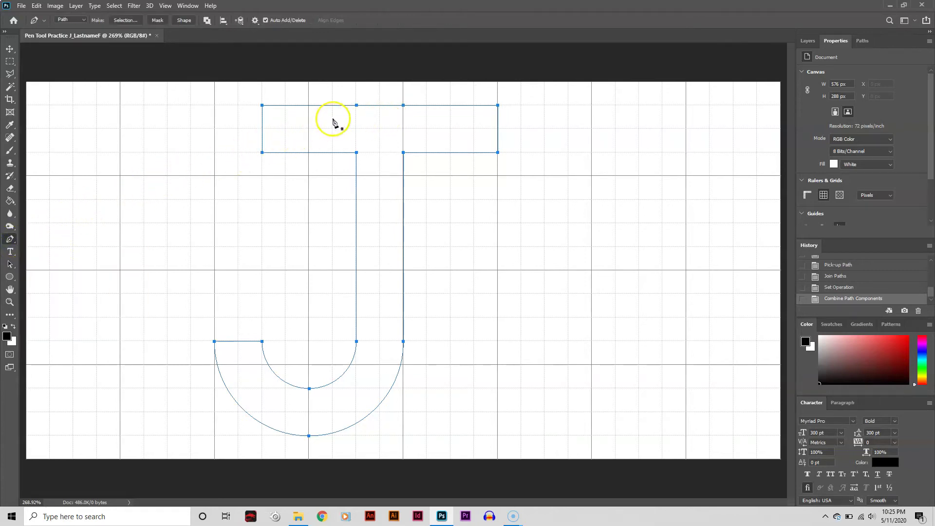
{"action": "left_click", "coordinate": [356, 106]}
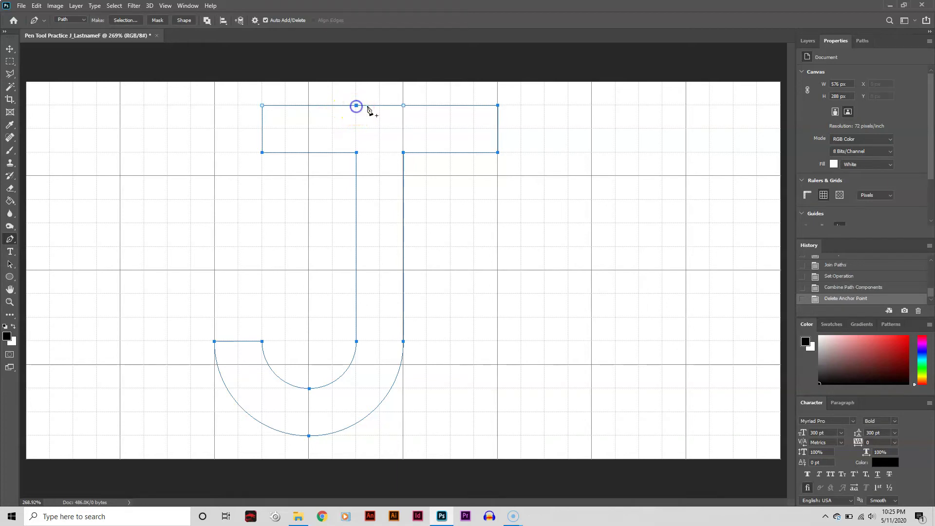
{"action": "left_click", "coordinate": [403, 105]}
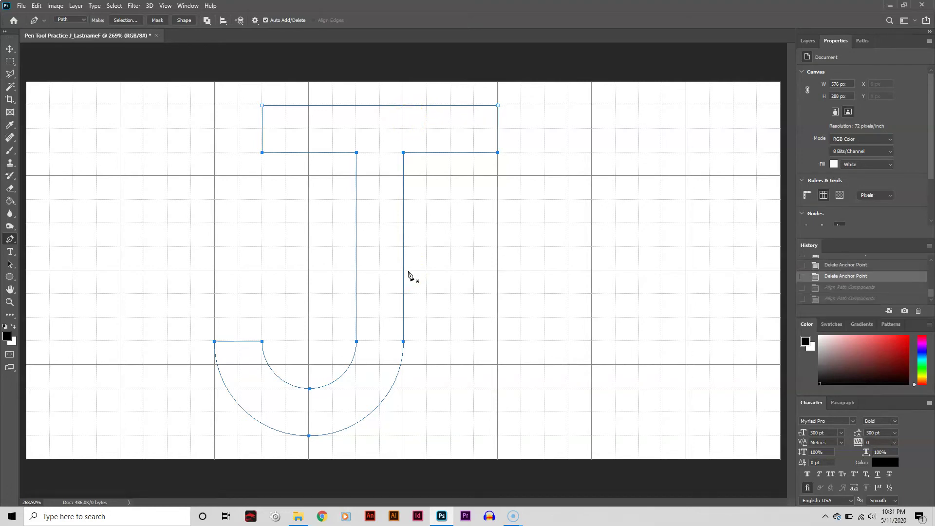
- Set path alignment to Canvas and centre the J path horizontally and vertically
{"action": "left_click", "coordinate": [224, 22]}
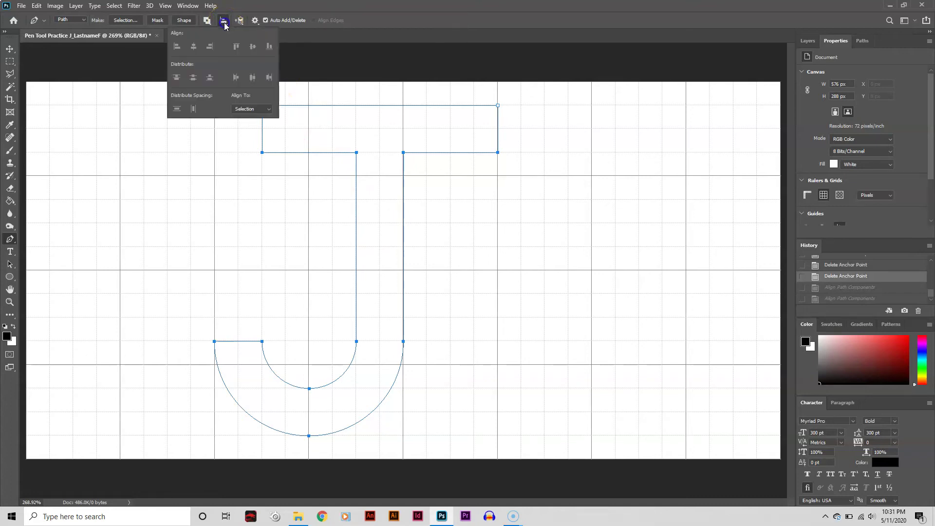
{"action": "left_click", "coordinate": [239, 110]}
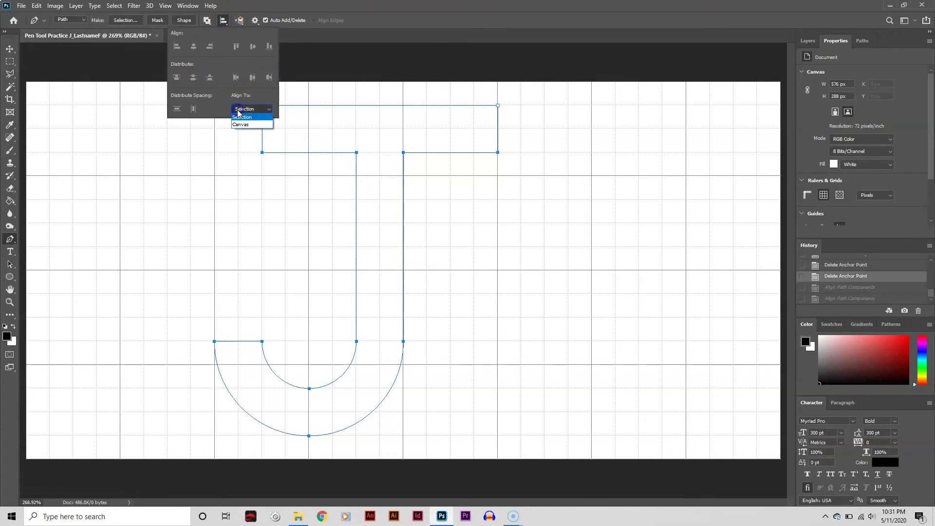
{"action": "left_click", "coordinate": [240, 125]}
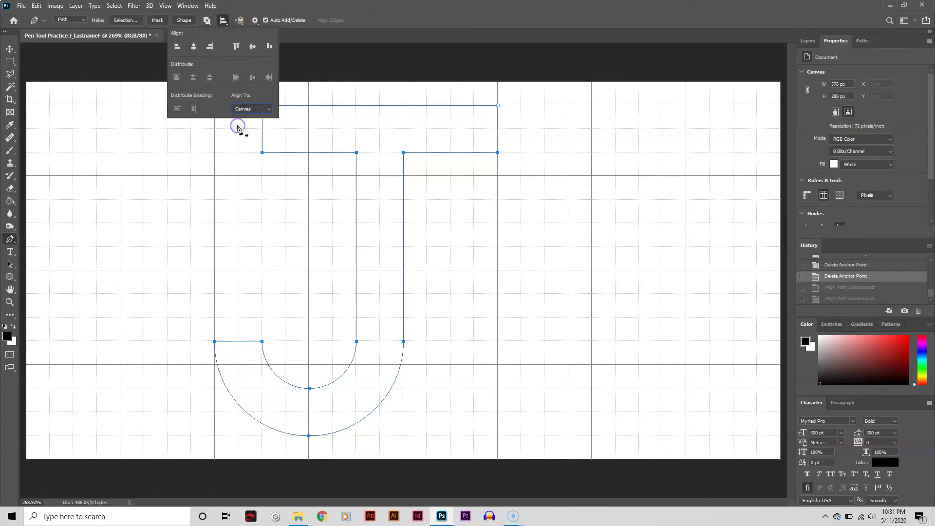
{"action": "left_click", "coordinate": [194, 46]}
{"action": "left_click", "coordinate": [253, 45]}
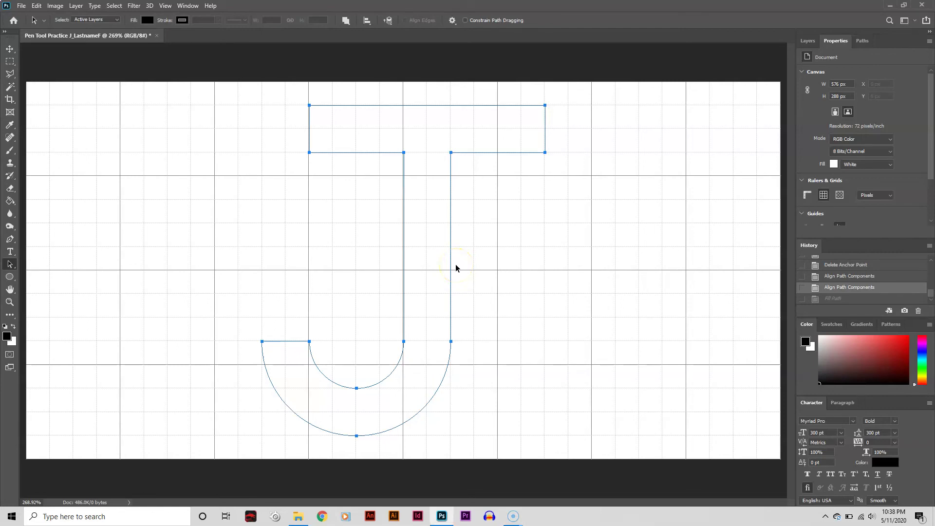
- Fill the J path with the custom blue colour 003ff4 at 100% opacity in Normal mode
{"action": "right_click", "coordinate": [451, 238]}
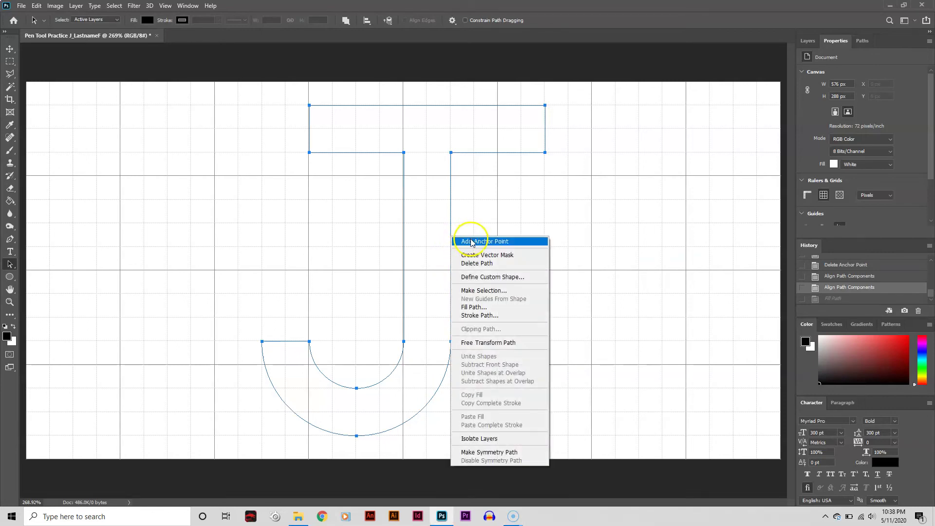
{"action": "left_click", "coordinate": [473, 307]}
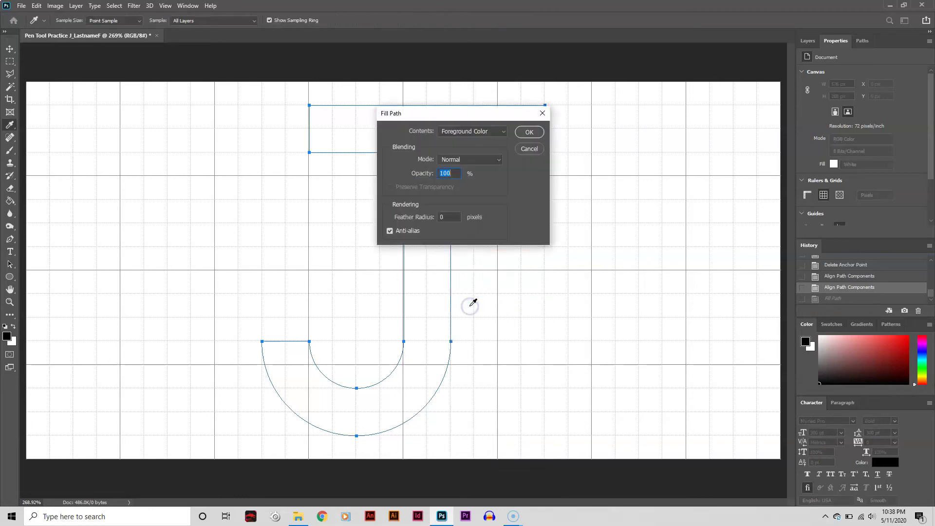
{"action": "left_click", "coordinate": [463, 130]}
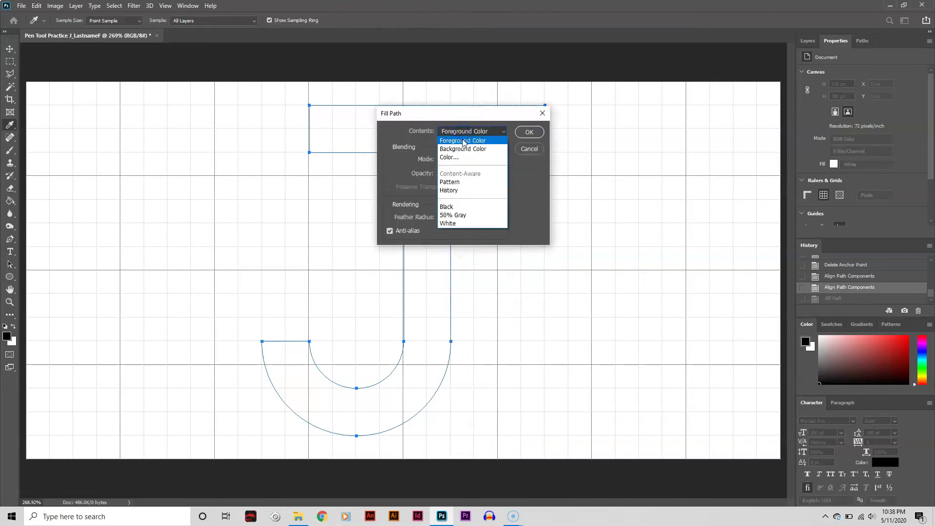
{"action": "left_click", "coordinate": [449, 157]}
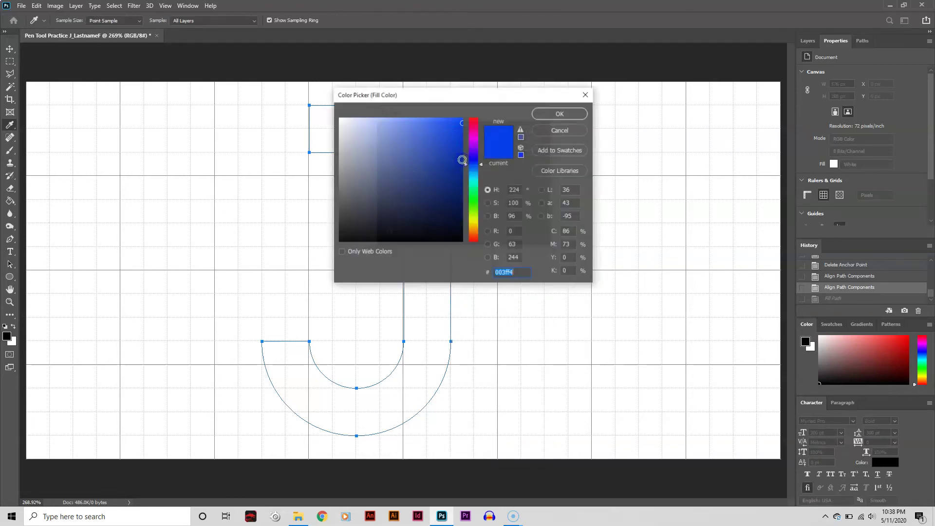
{"action": "left_click", "coordinate": [543, 115]}
{"action": "left_click", "coordinate": [533, 132]}
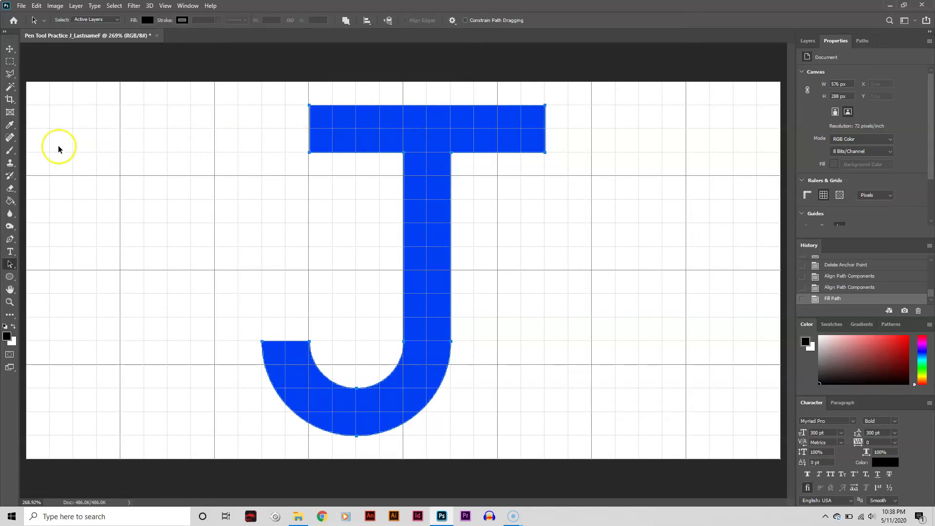
- Set the Brush tool to a size of 5 px and a hardness of 100%
{"action": "left_click", "coordinate": [11, 152]}
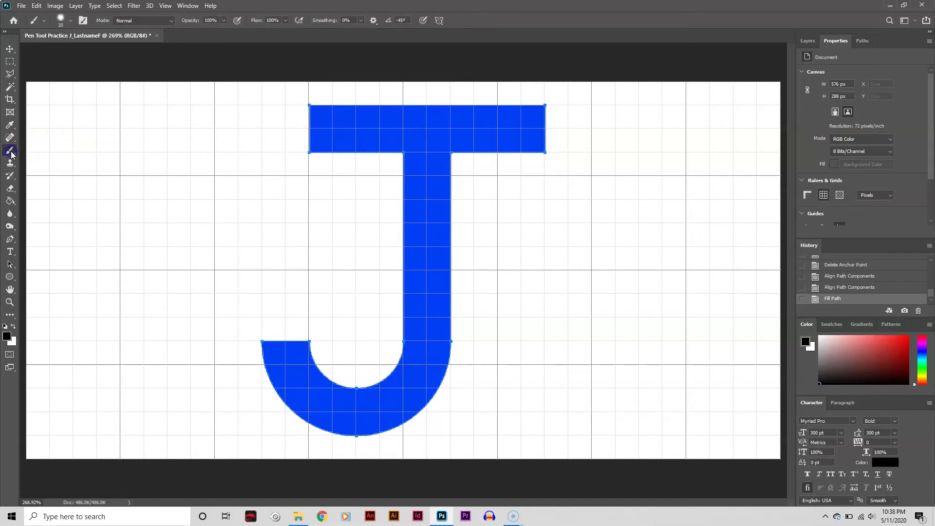
{"action": "left_click", "coordinate": [69, 20]}
{"action": "double_click", "coordinate": [111, 39]}
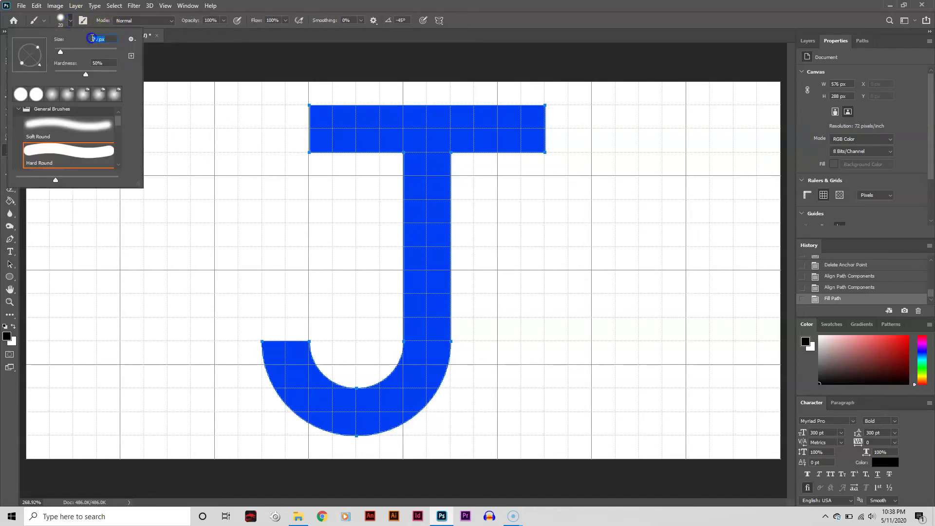
{"action": "type", "text": "5"}
{"action": "key", "text": "Tab"}
{"action": "type", "text": "100"}
{"action": "key", "text": "Return"}
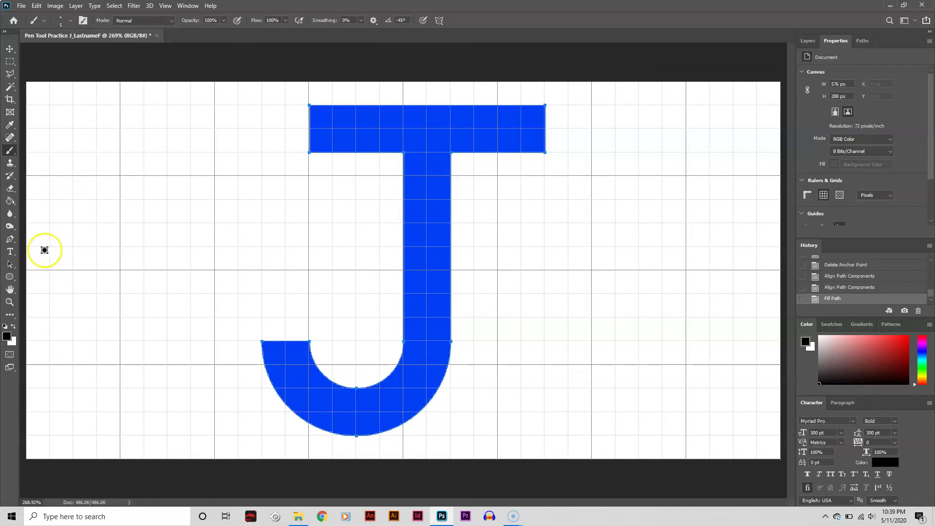
- Stroke the J path using Brush as the stroking tool
{"action": "left_click", "coordinate": [10, 264]}
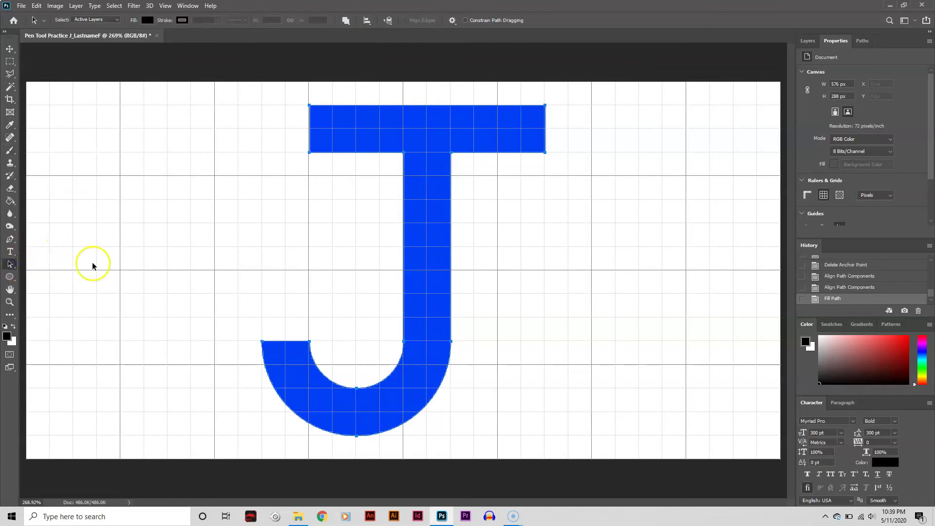
{"action": "right_click", "coordinate": [450, 202]}
{"action": "left_click", "coordinate": [466, 280]}
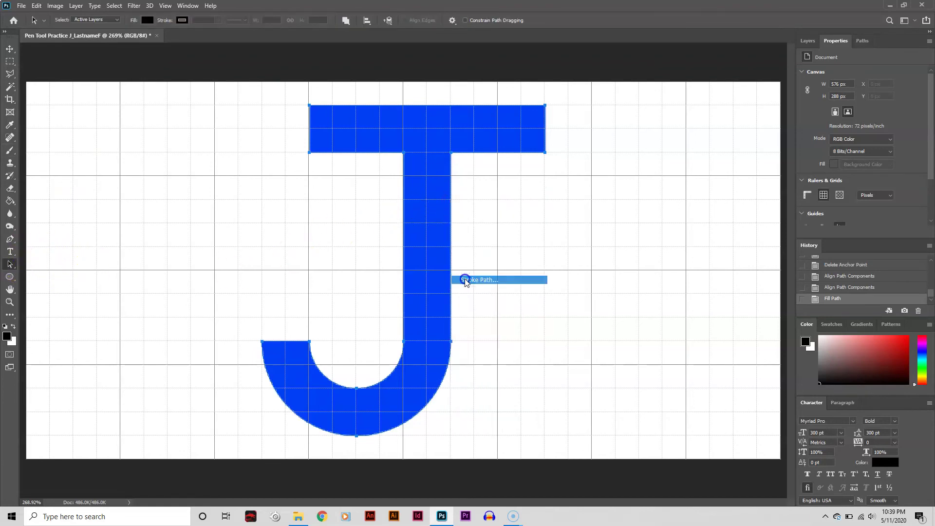
{"action": "left_click", "coordinate": [490, 162]}
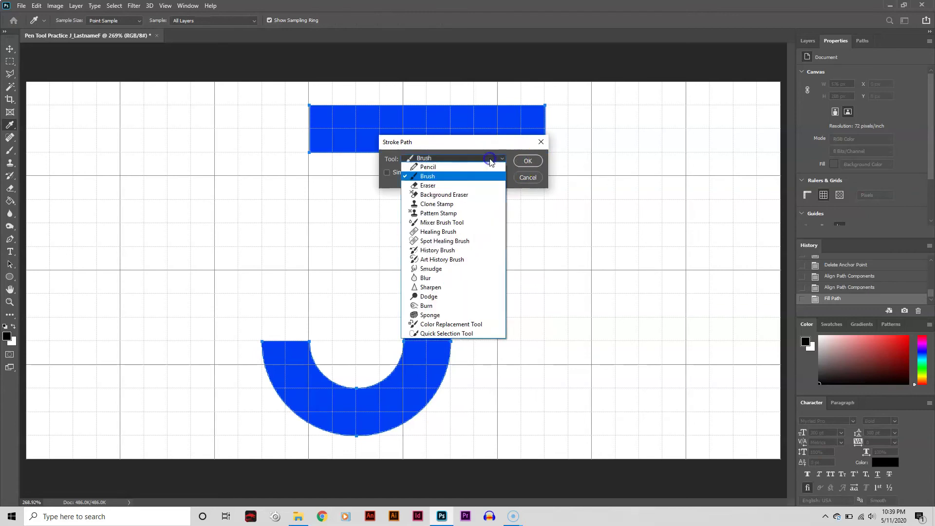
{"action": "left_click", "coordinate": [484, 178]}
{"action": "left_click", "coordinate": [532, 161]}
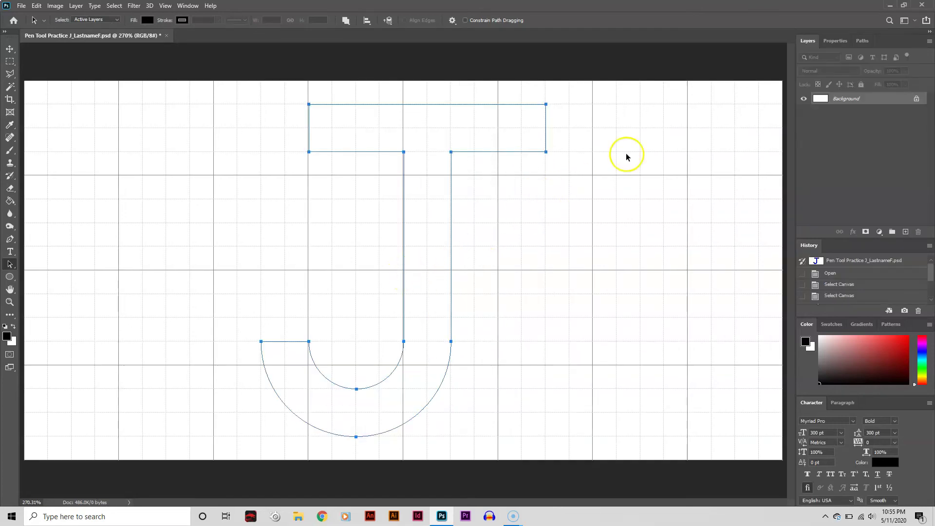
- Set the foreground colour to blue 0e24c9 and fill the J work path with it
{"action": "left_click", "coordinate": [861, 41]}
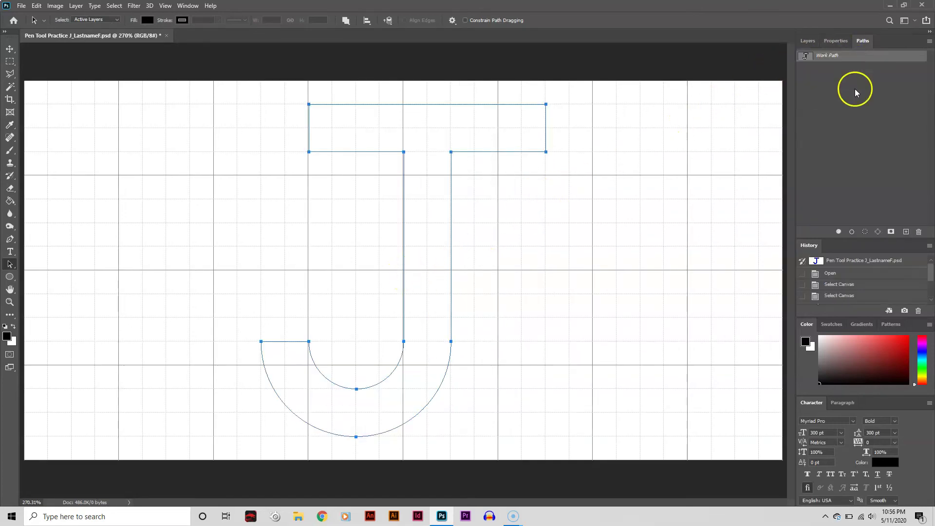
{"action": "left_click", "coordinate": [188, 6]}
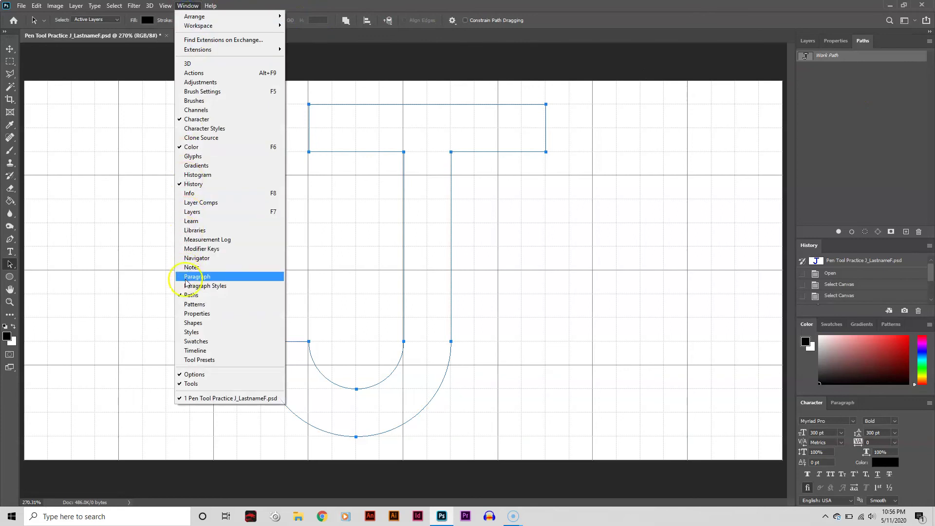
{"action": "left_click", "coordinate": [181, 7]}
{"action": "left_click", "coordinate": [7, 336]}
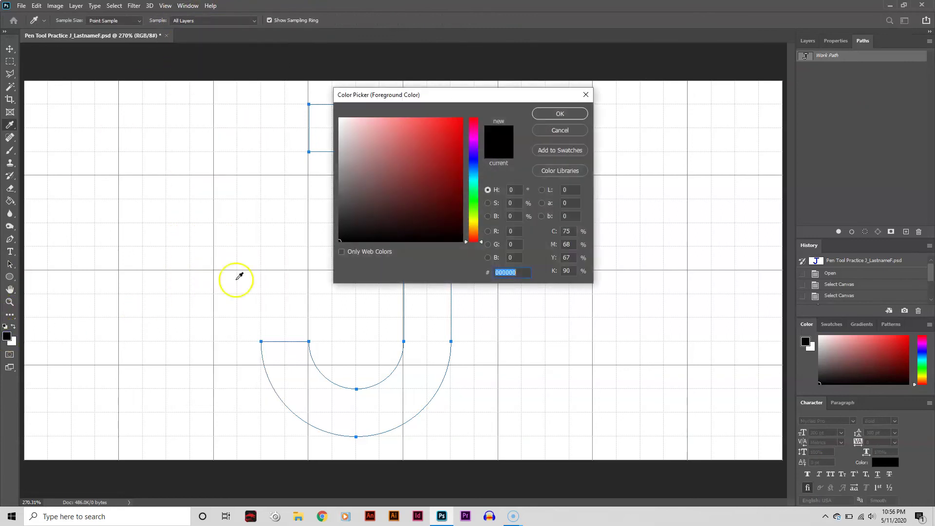
{"action": "left_click", "coordinate": [471, 162]}
{"action": "left_click", "coordinate": [454, 143]}
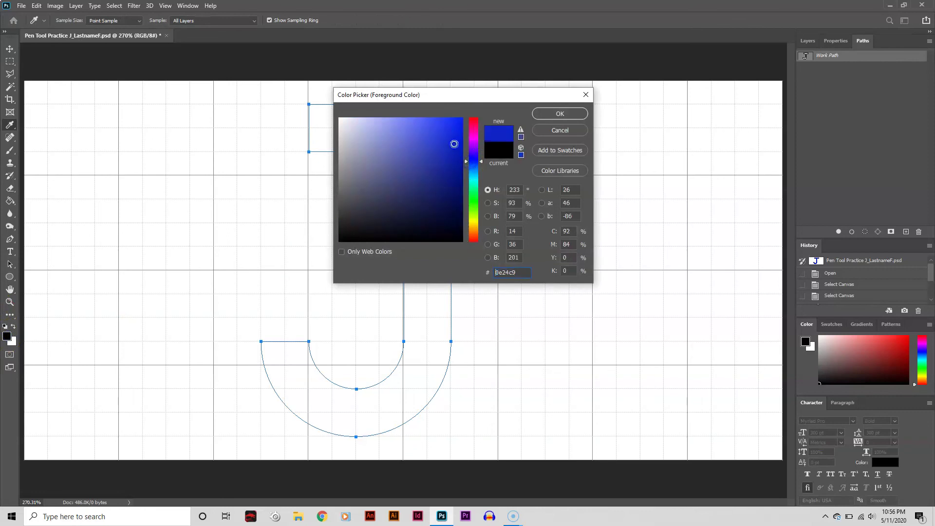
{"action": "left_click", "coordinate": [545, 114]}
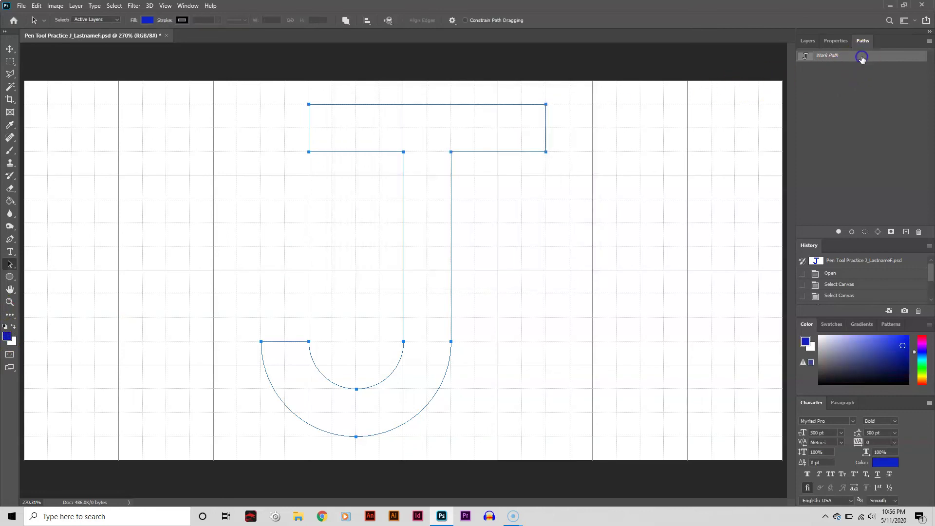
{"action": "left_click", "coordinate": [840, 231]}
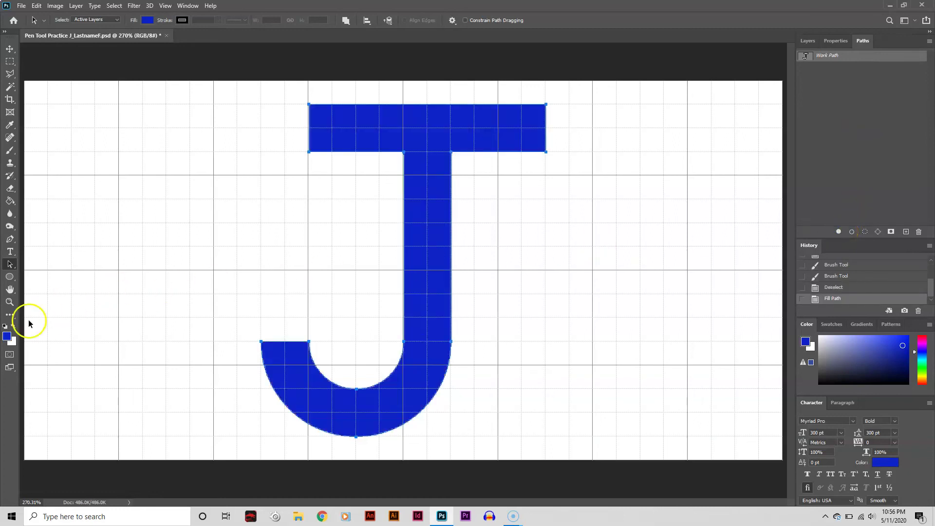
- Set the foreground colour to black 000000 and stroke the J work path with the 5 px Hard Round brush
{"action": "left_click", "coordinate": [7, 336]}
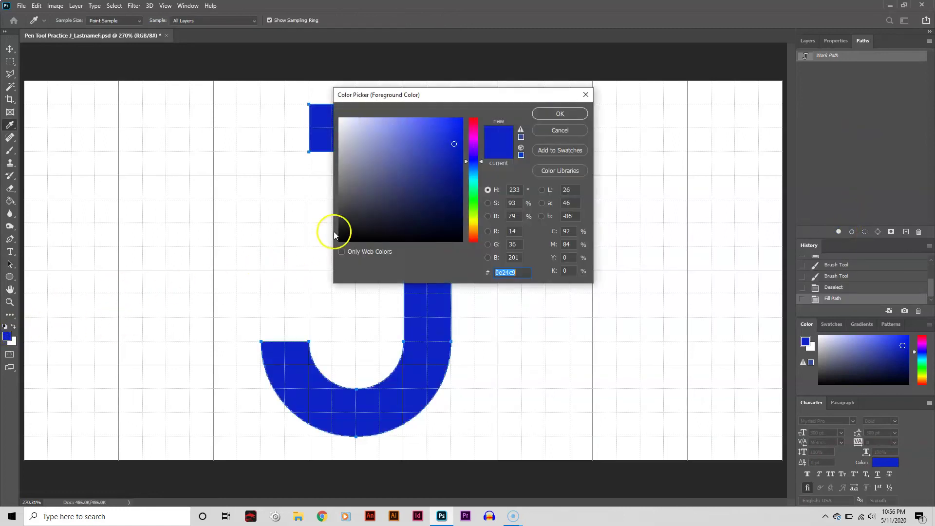
{"action": "mouse_move", "coordinate": [334, 235]}
{"action": "left_mouse_down"}
{"action": "mouse_move", "coordinate": [394, 200]}
{"action": "mouse_move", "coordinate": [340, 241]}
{"action": "left_mouse_up"}
{"action": "left_click", "coordinate": [560, 114]}
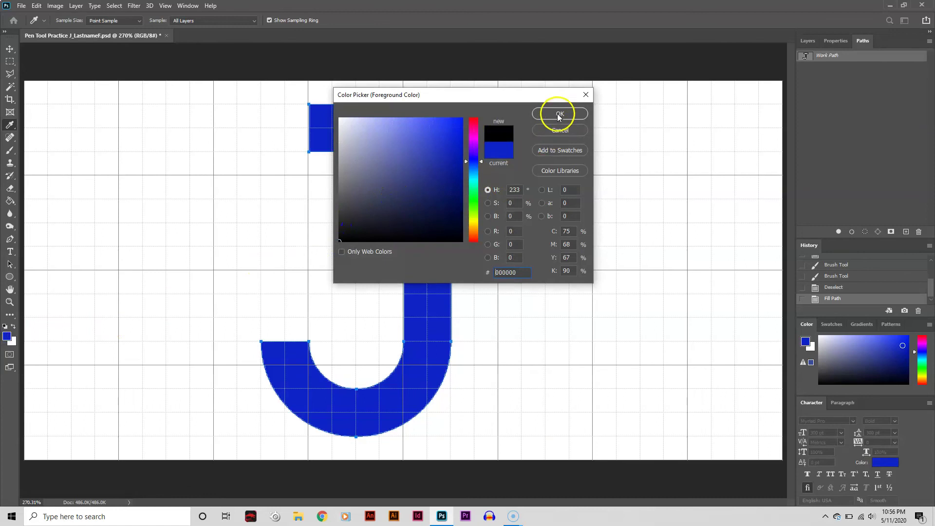
{"action": "left_click", "coordinate": [15, 156]}
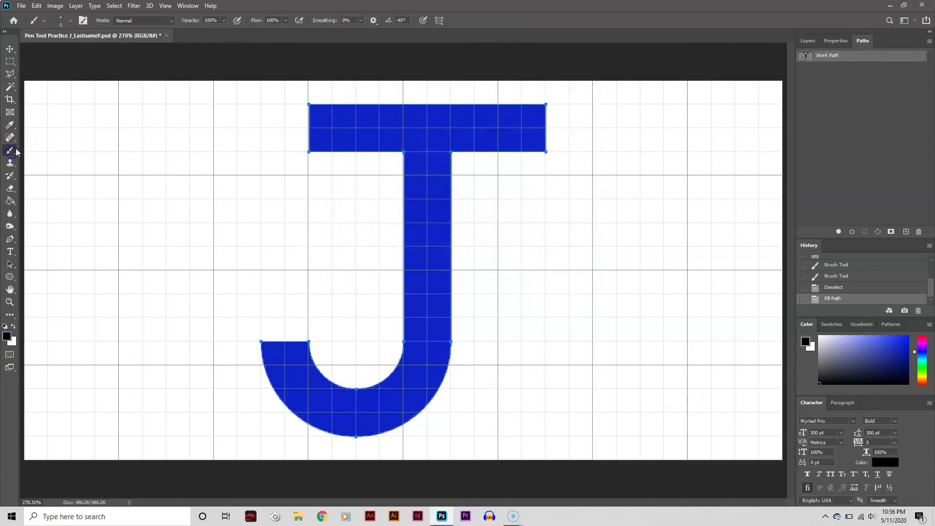
{"action": "left_click", "coordinate": [71, 22]}
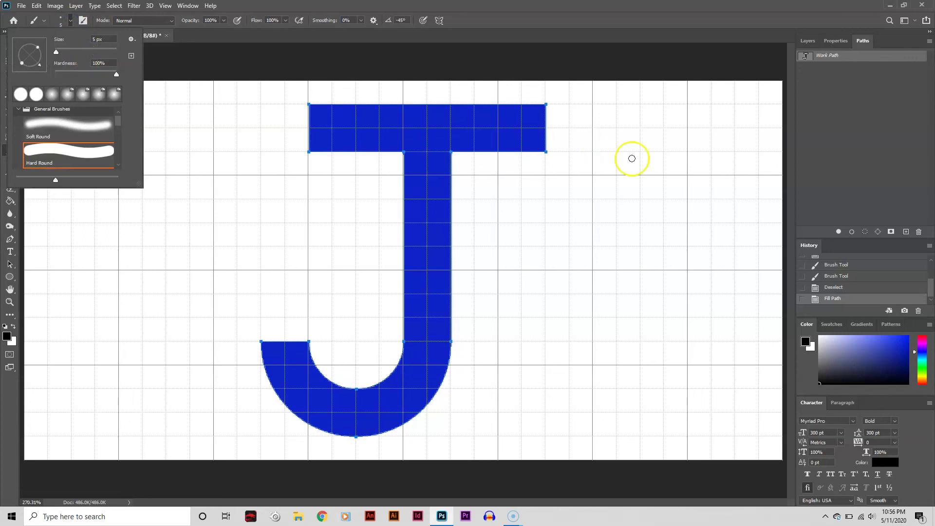
{"action": "left_click", "coordinate": [852, 231]}
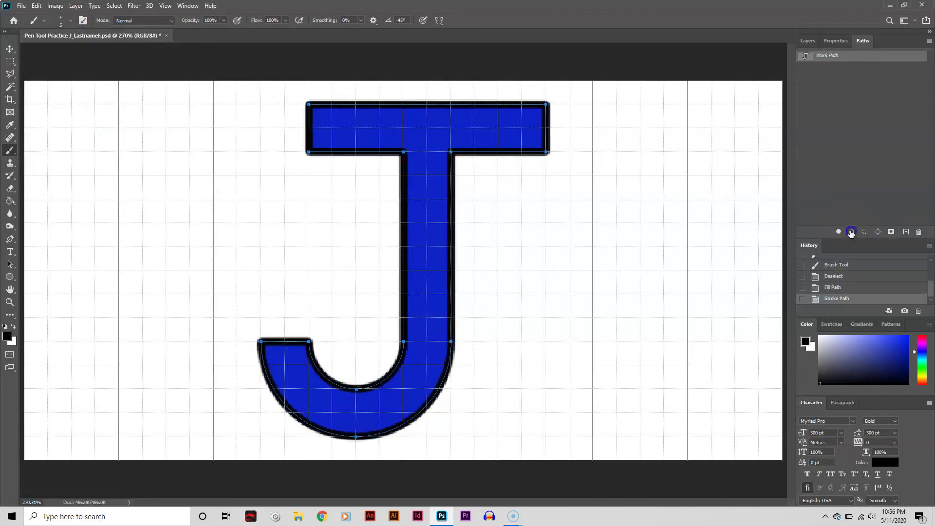